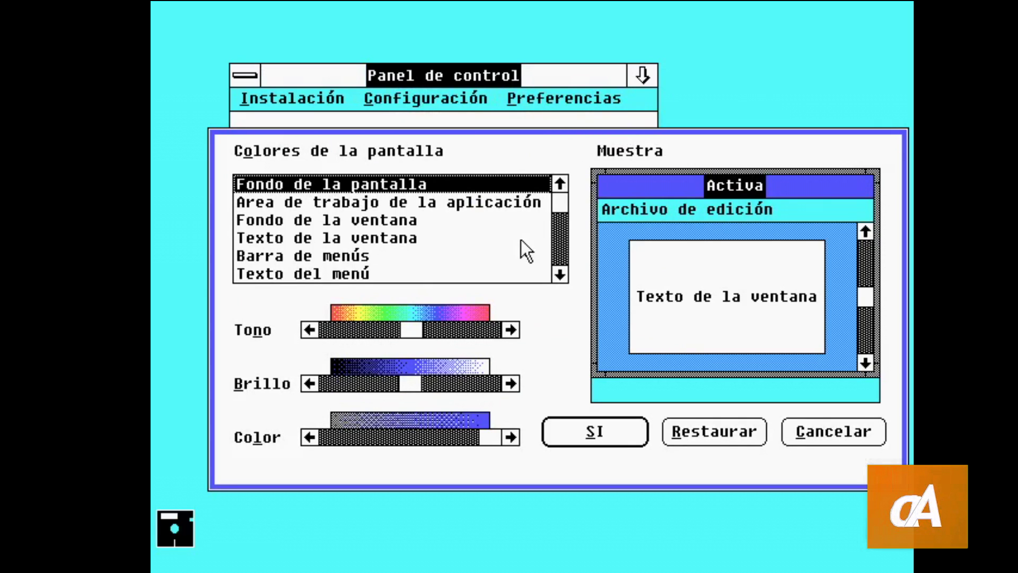
Look at the screen colour entries in the control panel, cancel the dialog, and view the available installation commands
click(424, 212)
click(409, 190)
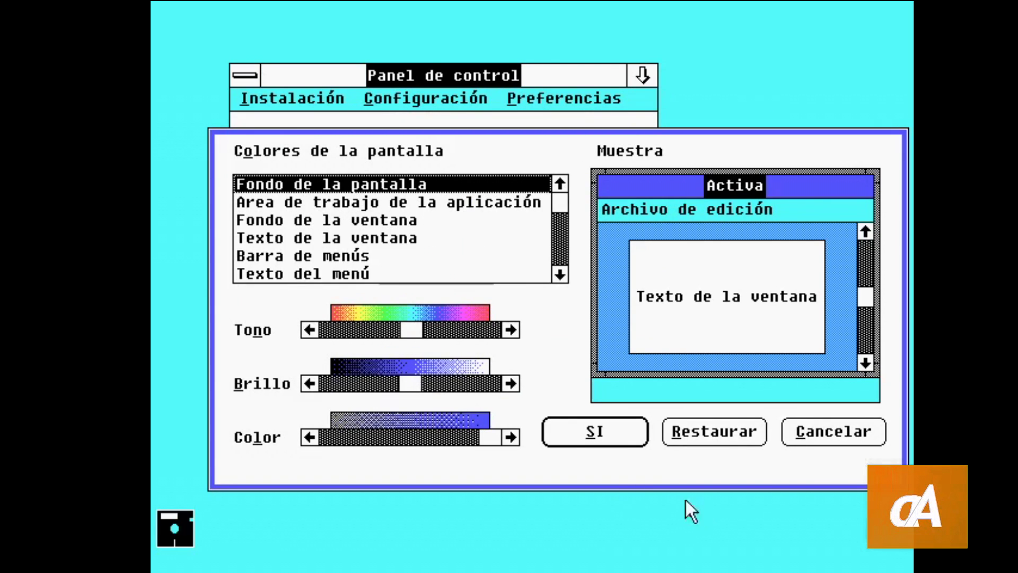
click(815, 428)
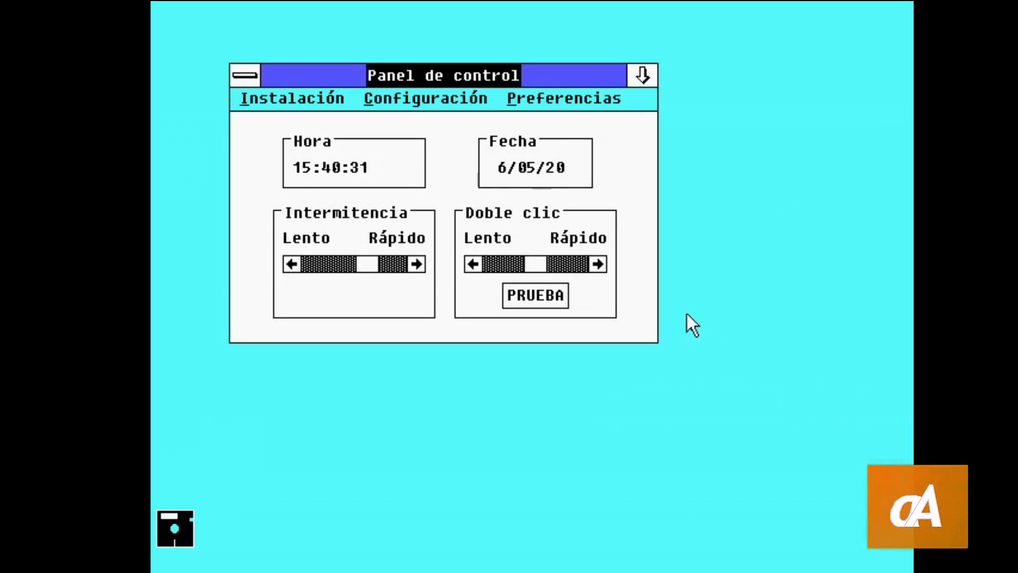
click(335, 98)
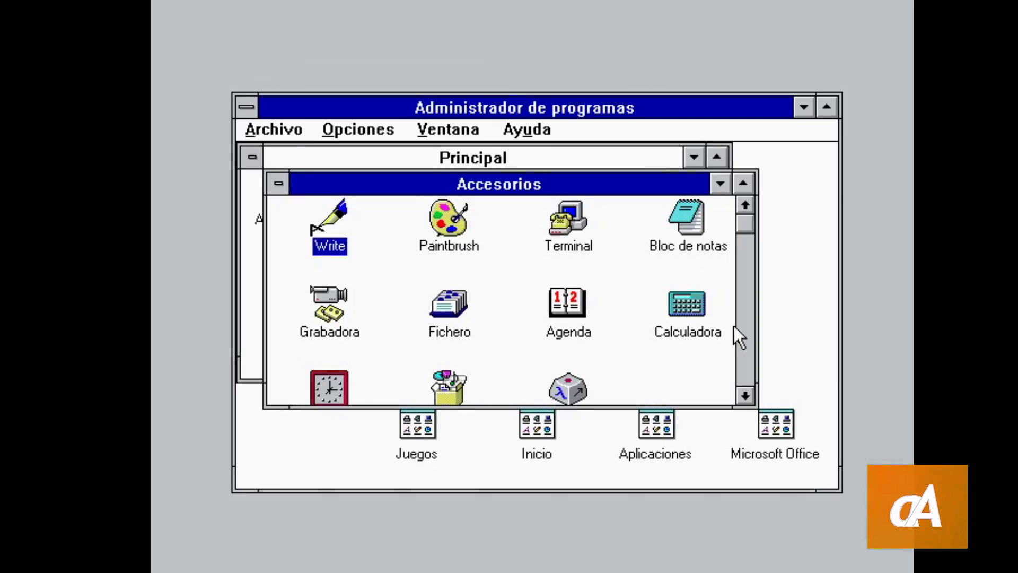
click(737, 328)
click(737, 328)
Open Grabadora and Grabadora de sonidos from the Accesorios group to view them, and close each one
double_click(336, 312)
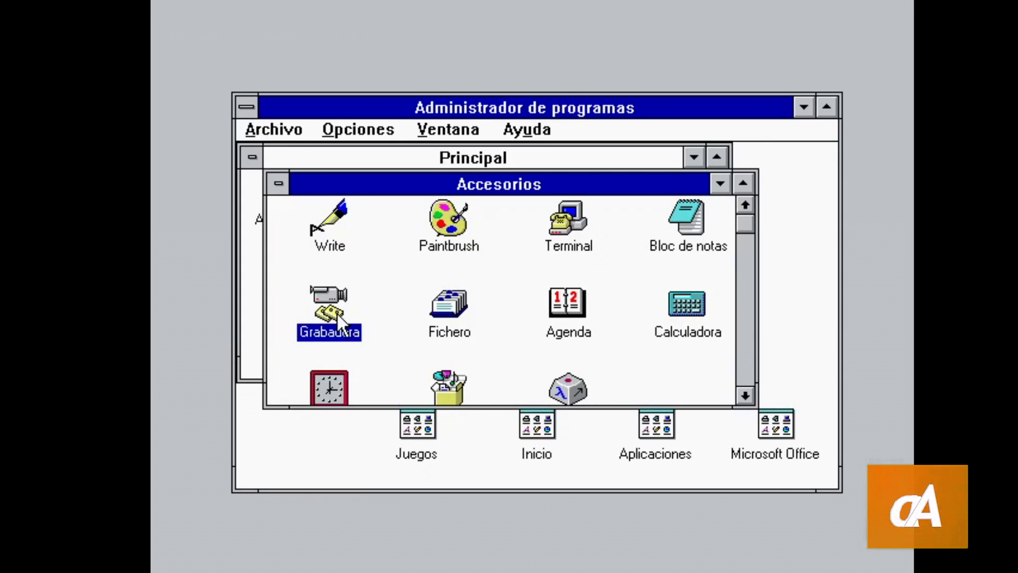
double_click(165, 16)
click(747, 358)
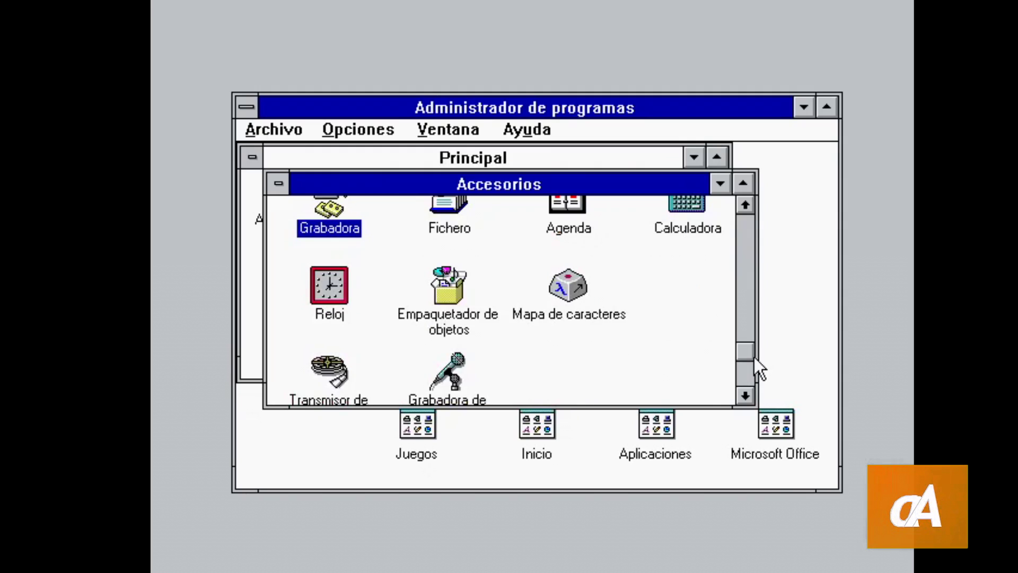
double_click(456, 366)
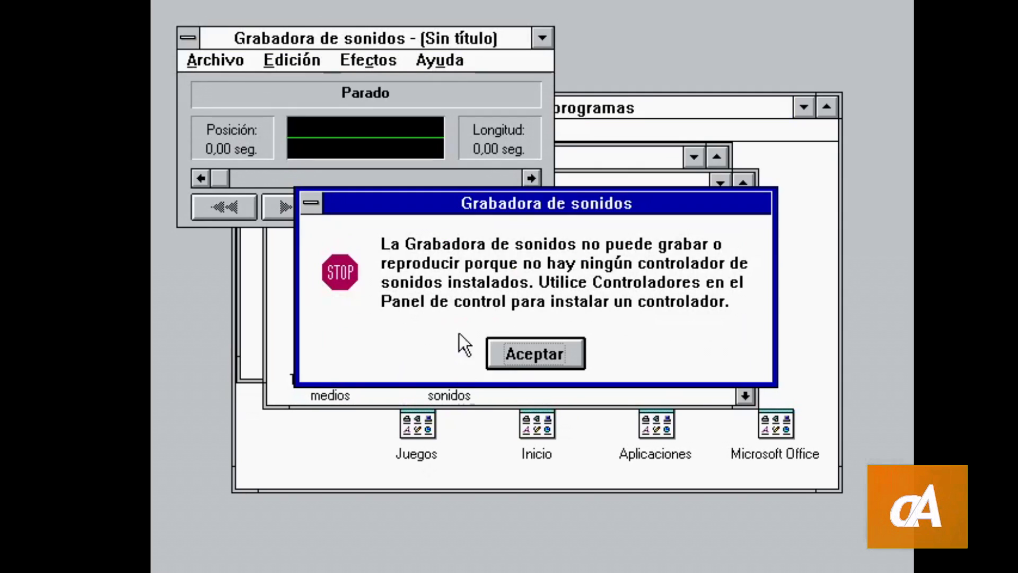
click(530, 350)
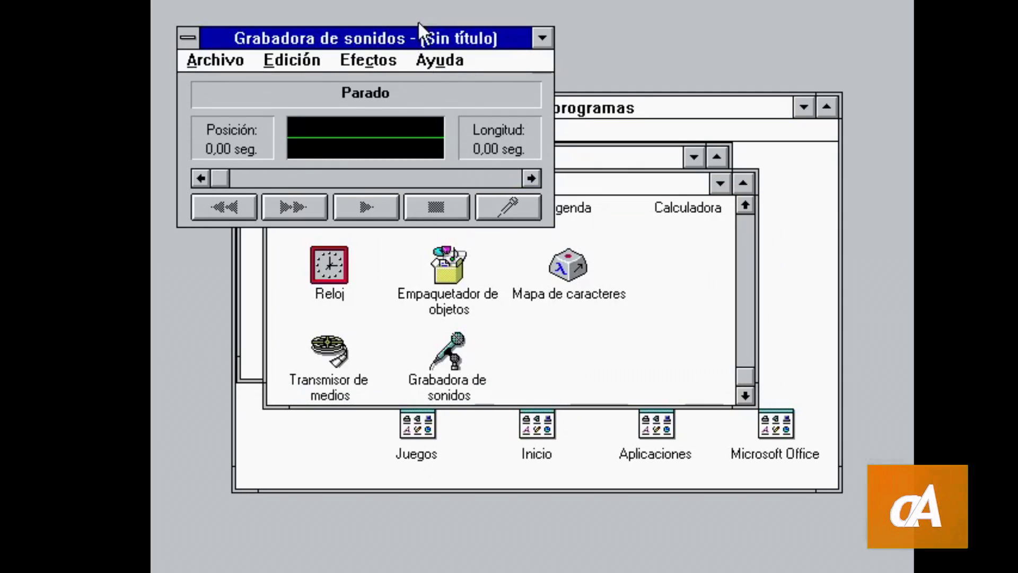
click(454, 62)
click(260, 92)
double_click(187, 37)
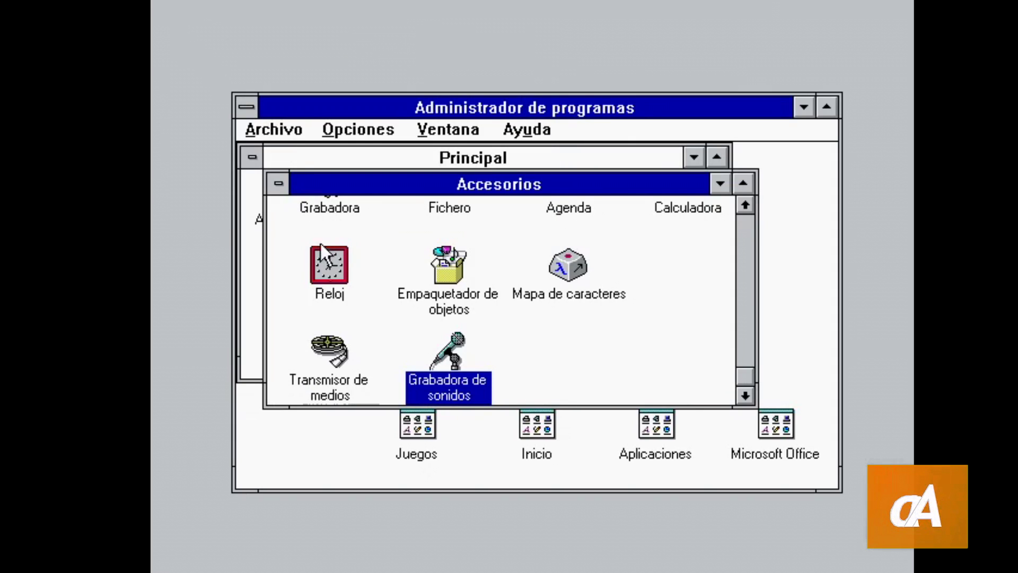
Open Reloj from the Accesorios group and move its window over the right part of that group
double_click(322, 240)
drag(314, 73, 567, 165)
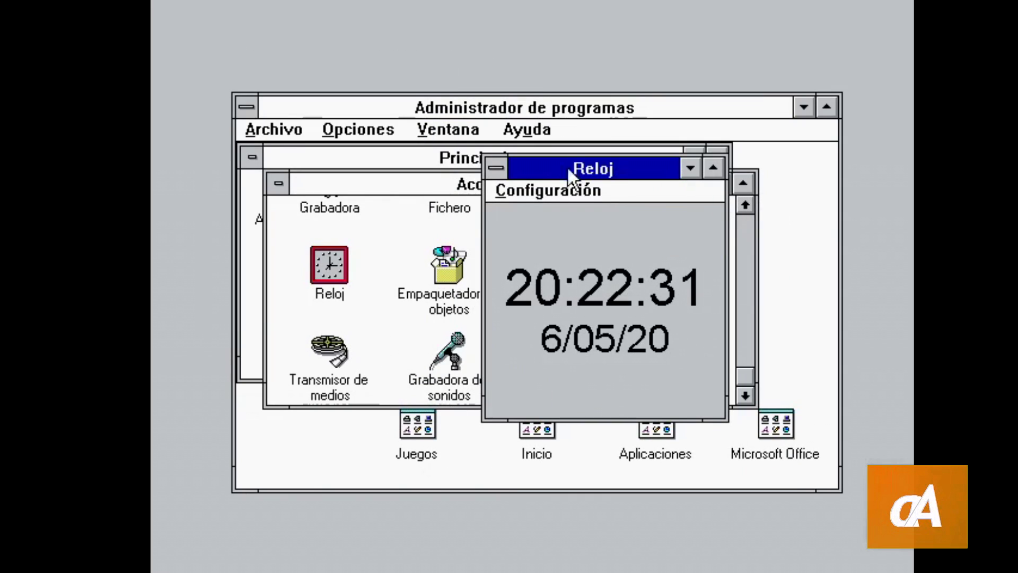
Close the Accesorios group window and reopen it from its group icon
double_click(286, 176)
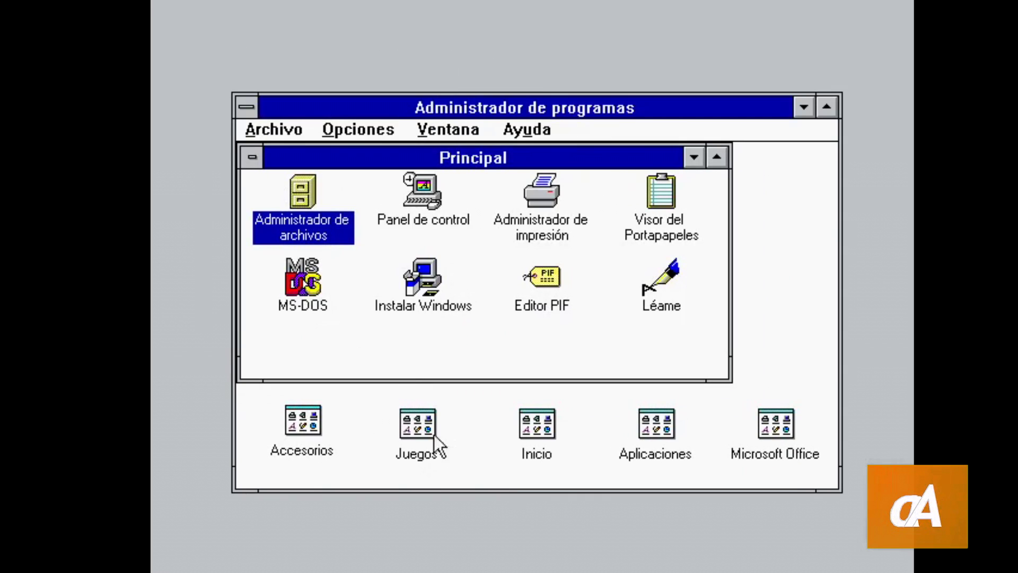
double_click(313, 426)
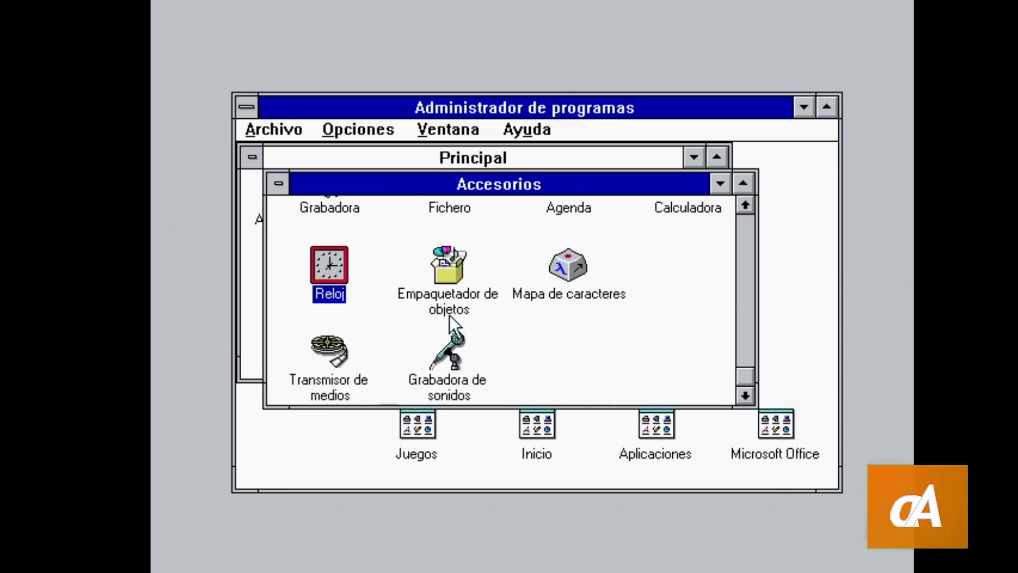
click(278, 184)
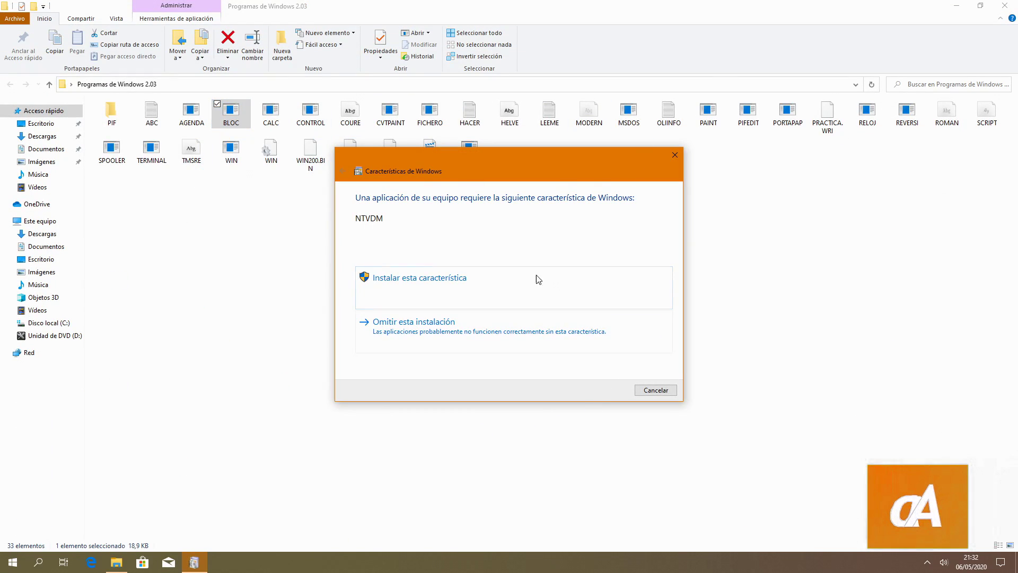
Install the NTVDM Windows feature and run BLOC.EXE despite the compatibility warning
click(449, 281)
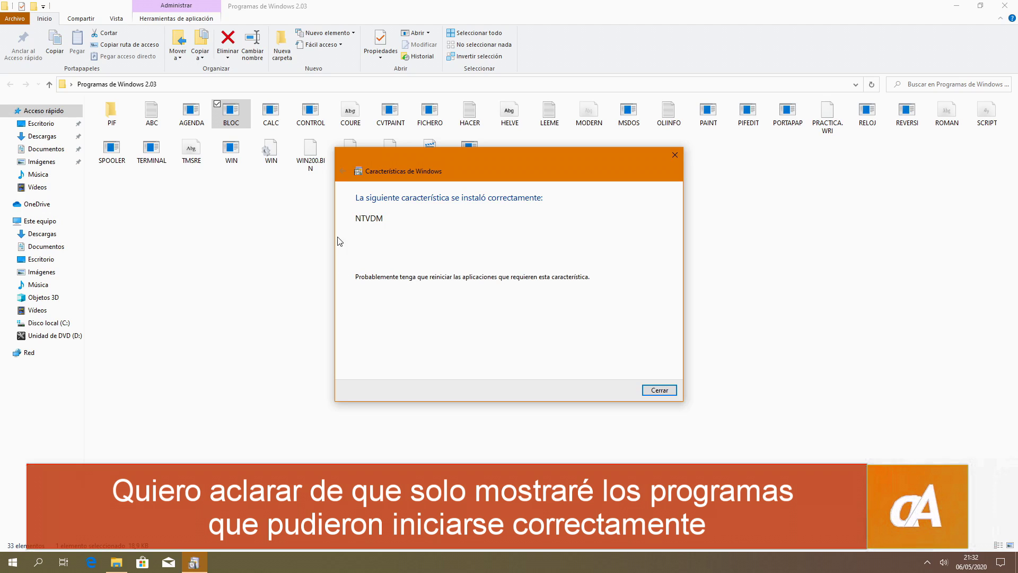
click(659, 390)
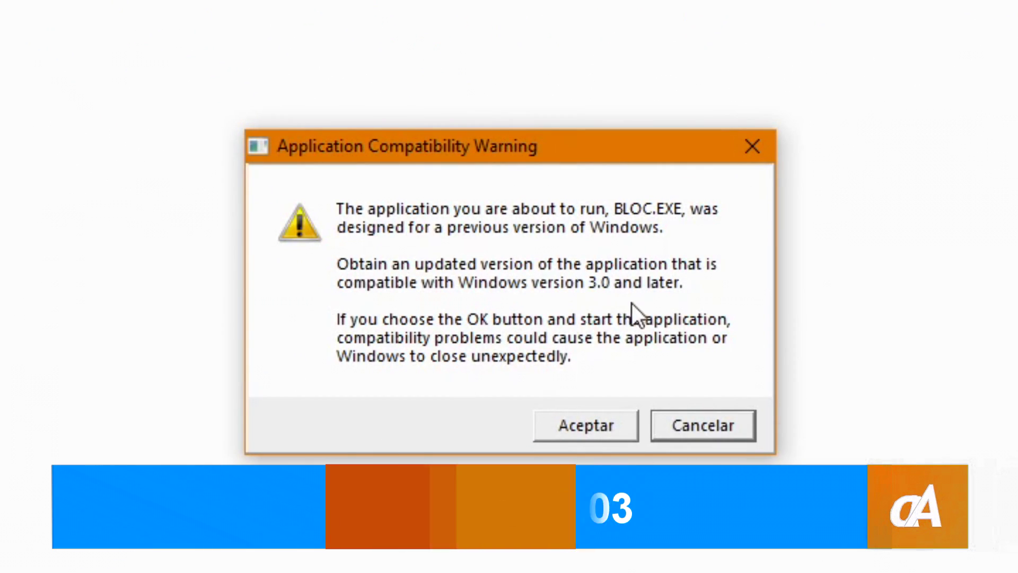
click(579, 428)
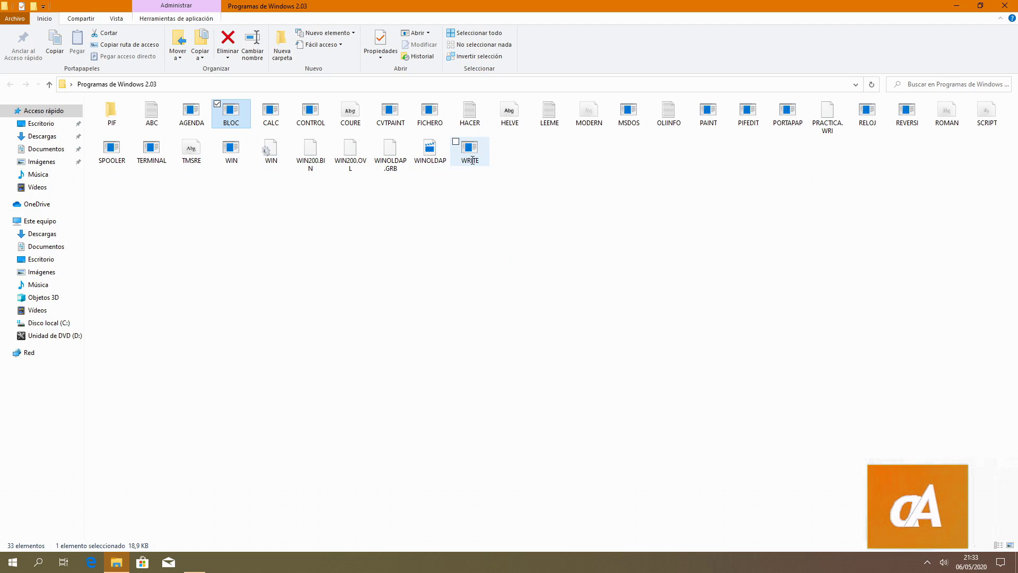
View the version information of the Windows 2.03 Bloc de notas and close it
click(70, 61)
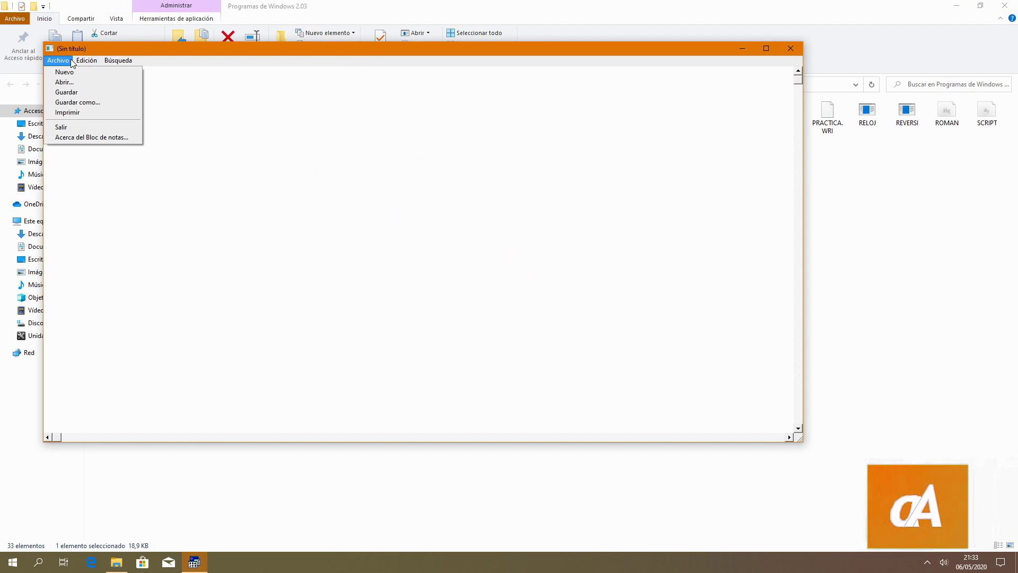
click(79, 137)
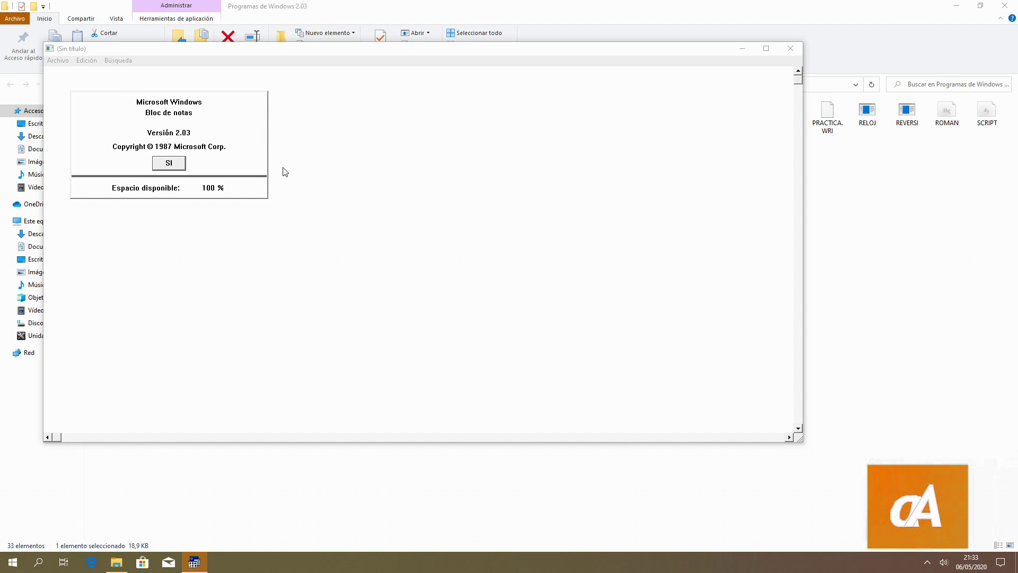
click(168, 162)
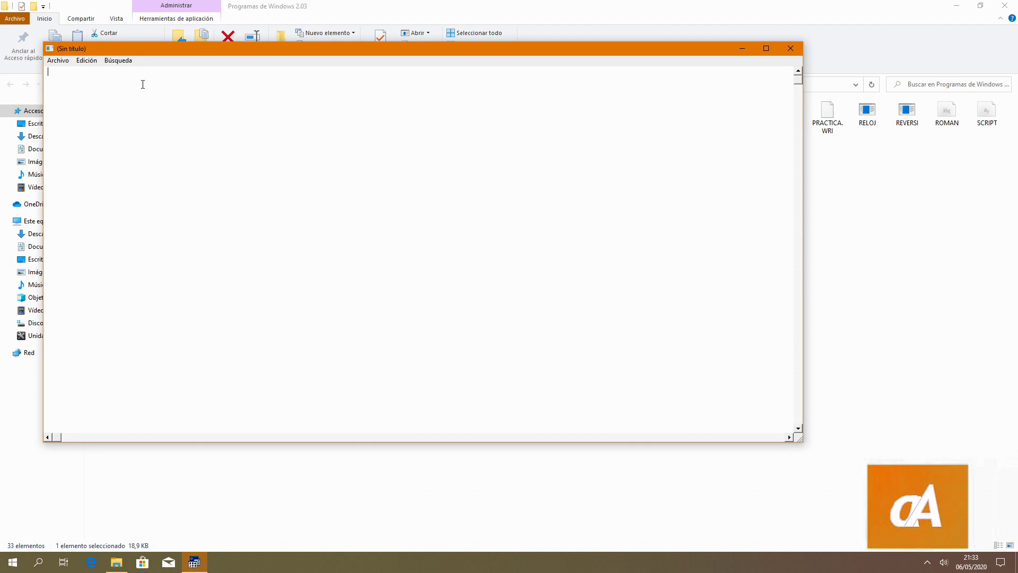
Move the Bloc de notas window slightly, insert the current time and date in the note, and delete that text
drag(130, 52, 164, 69)
click(157, 75)
mouse_move(120, 77)
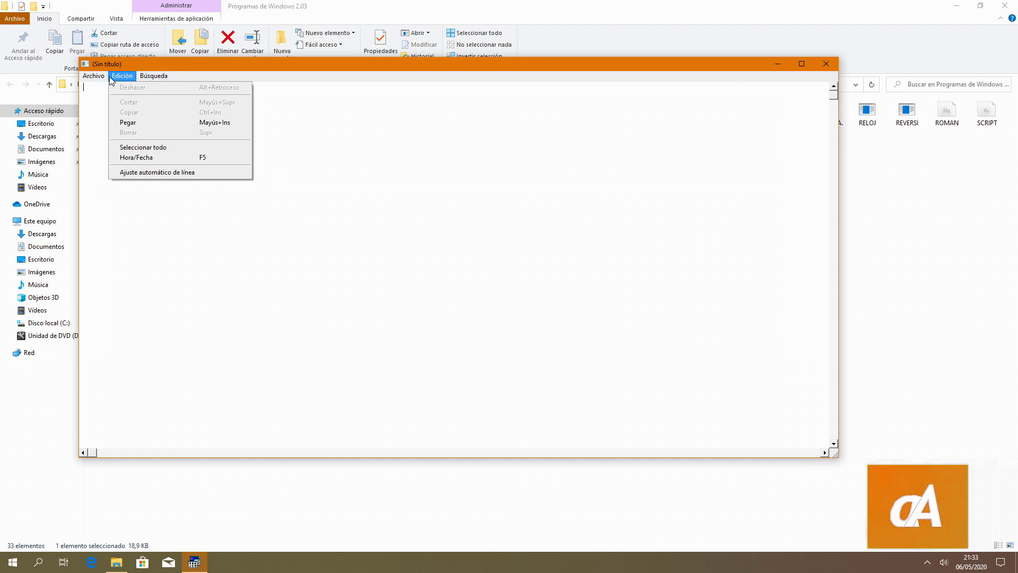
click(133, 157)
drag(155, 100, 53, 95)
key(BackSpace)
Turn the automatic line wrap on and off again in Bloc de notas
click(118, 79)
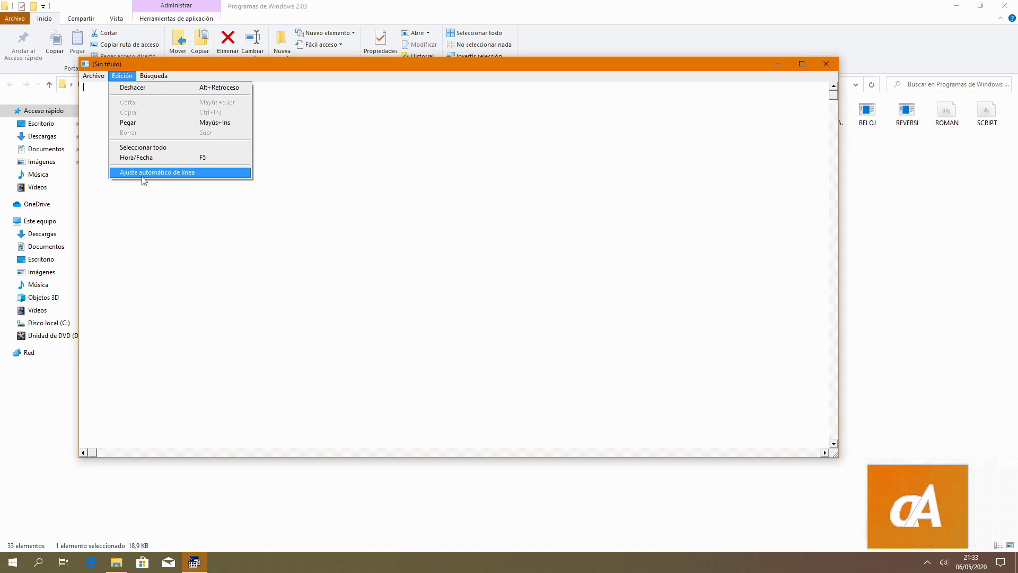
click(127, 172)
click(122, 75)
click(187, 172)
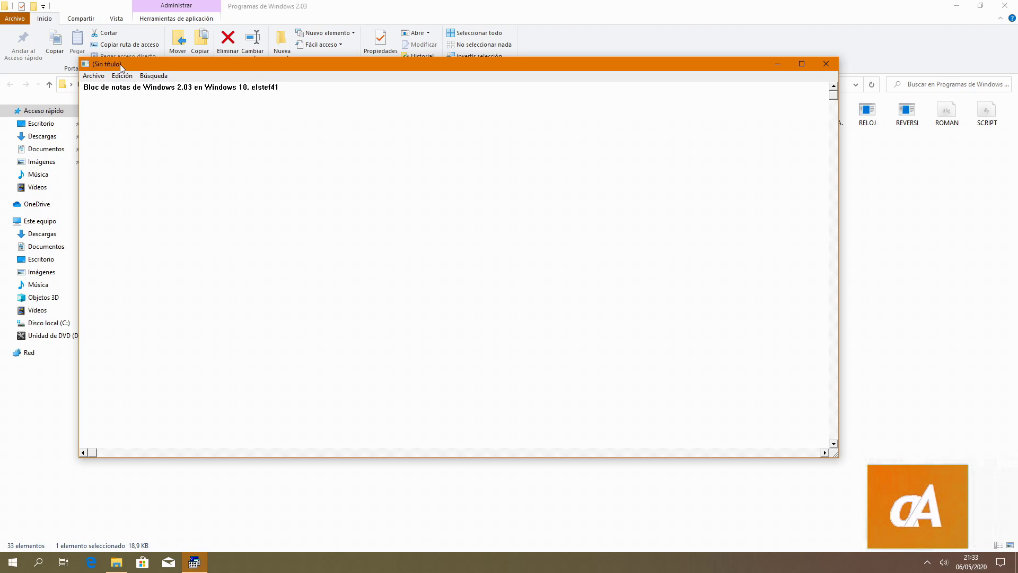
Open changes.txt from the root of drive D without saving the current note
click(93, 76)
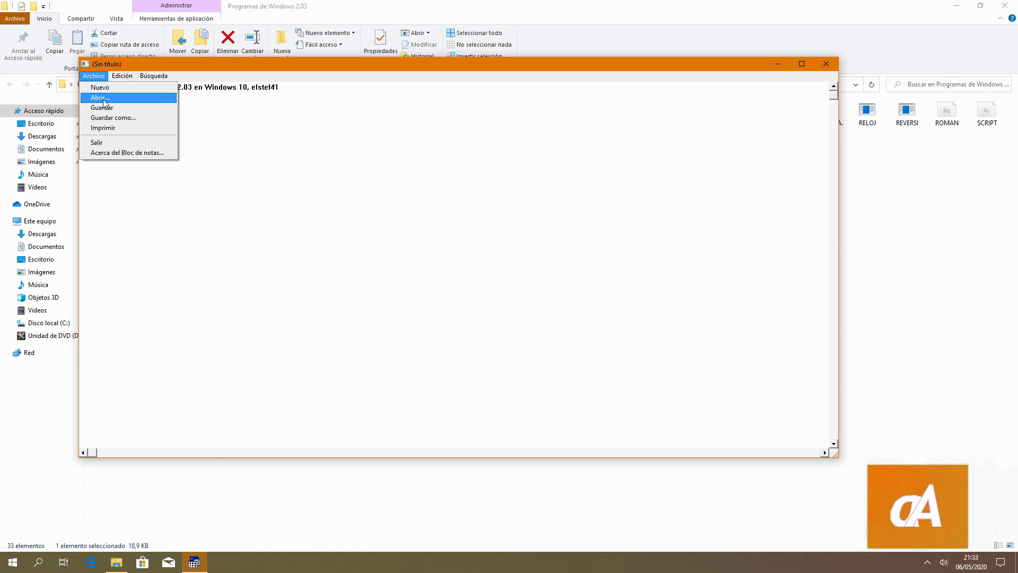
click(103, 98)
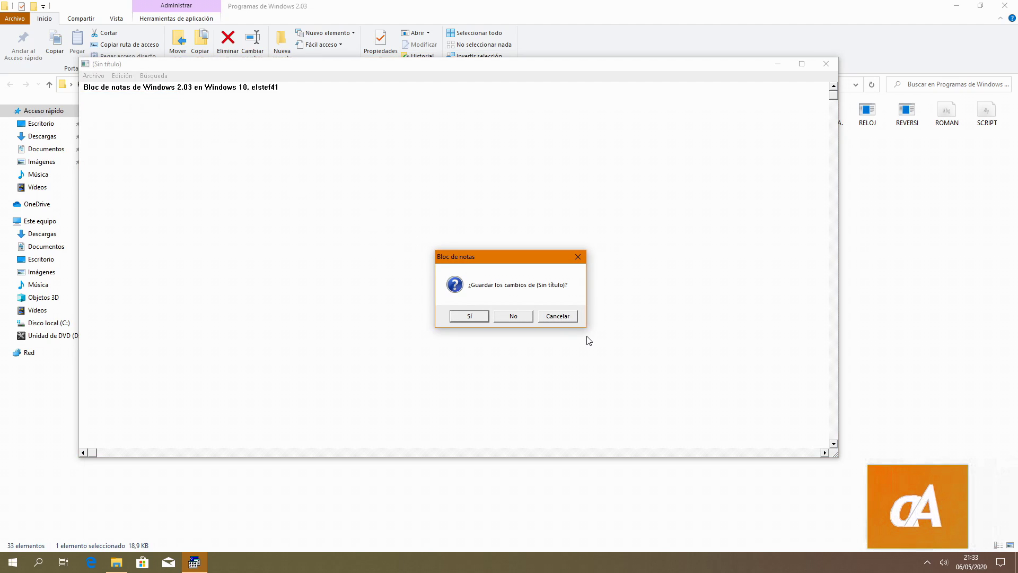
click(514, 315)
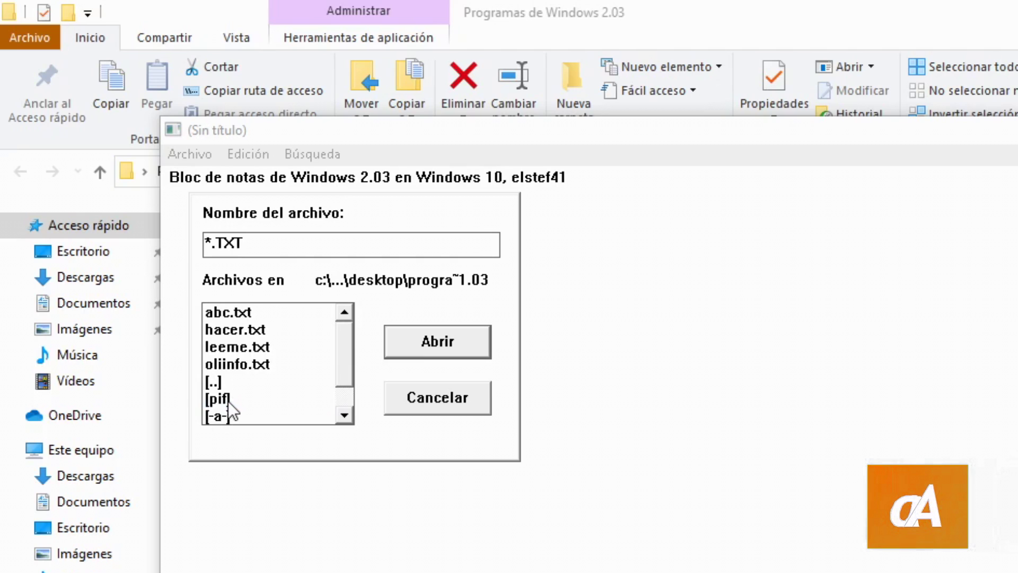
scroll(231, 380, down, 1)
double_click(226, 416)
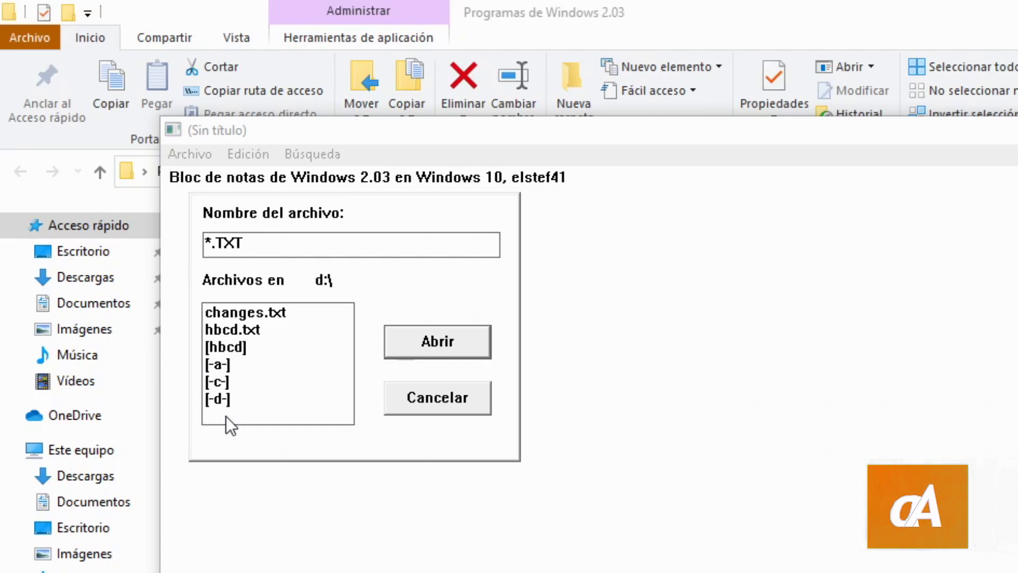
click(246, 367)
click(246, 347)
click(245, 313)
double_click(245, 314)
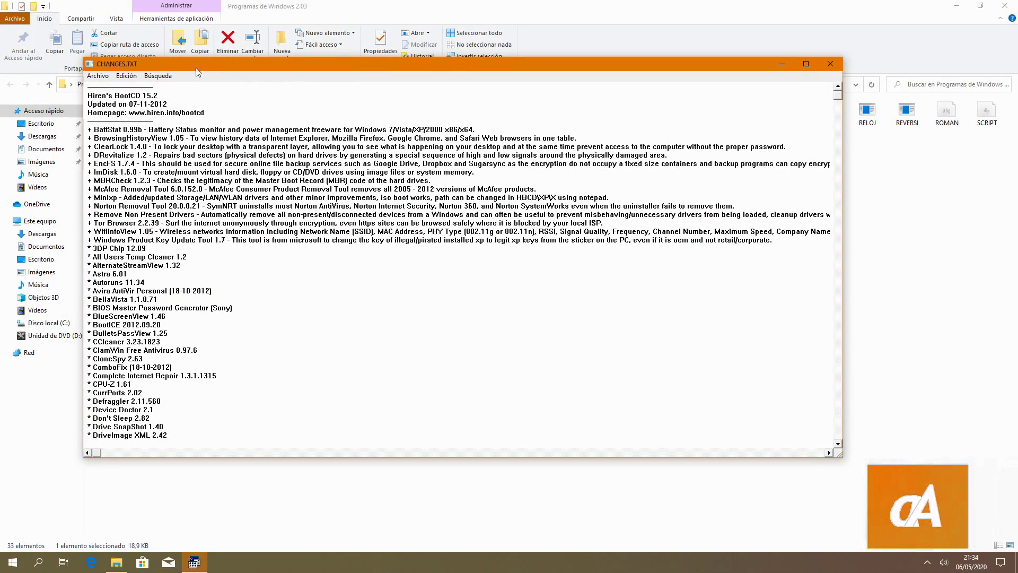
Move the CHANGES.TXT window and try selecting a block of its opening text
drag(195, 72, 270, 94)
drag(281, 297, 223, 168)
click(223, 169)
click(192, 103)
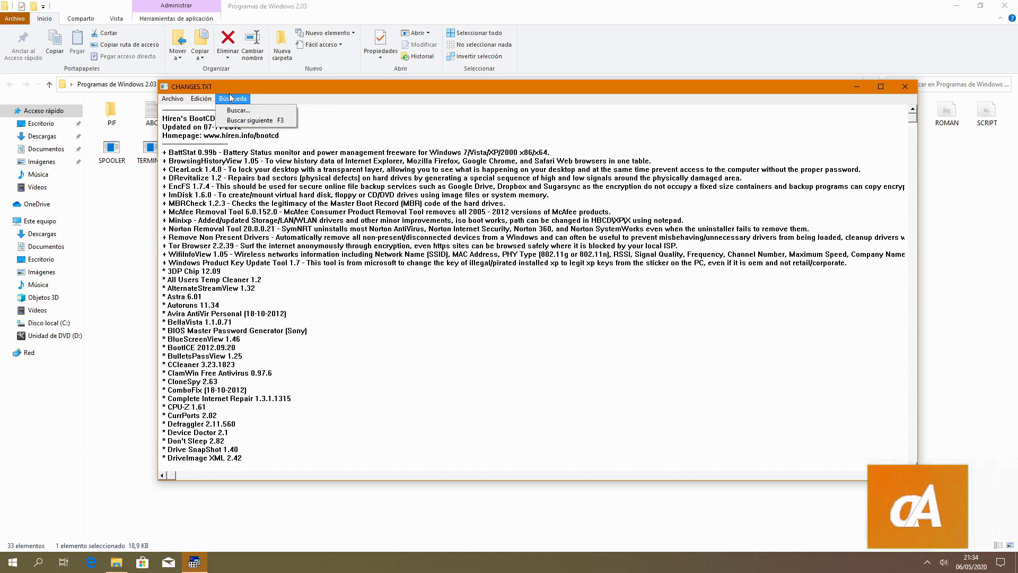
Search CHANGES.TXT for "a" and repeat the search twice for further matches
click(237, 111)
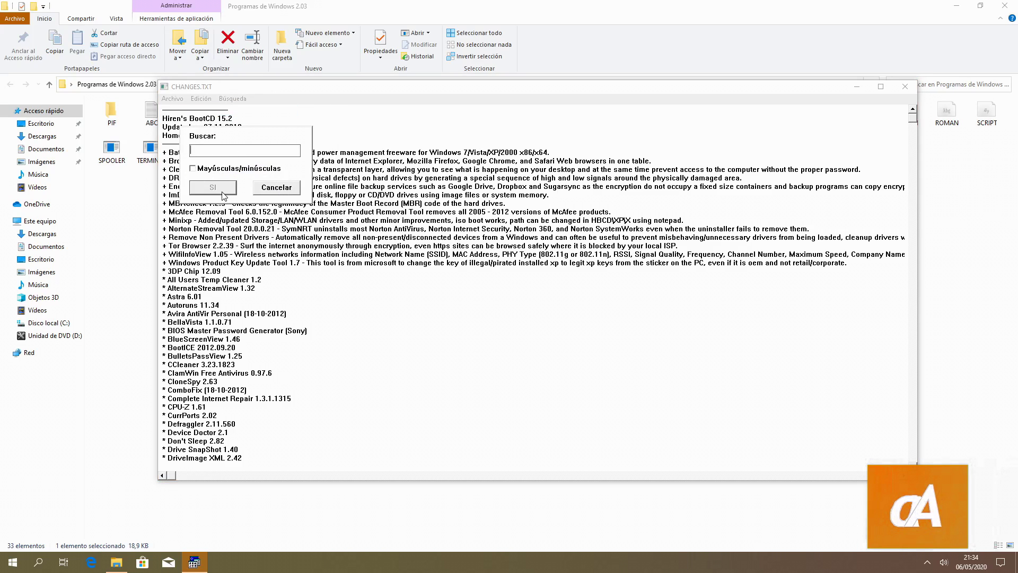
text(a)
click(223, 191)
click(232, 100)
click(250, 120)
click(232, 100)
click(238, 121)
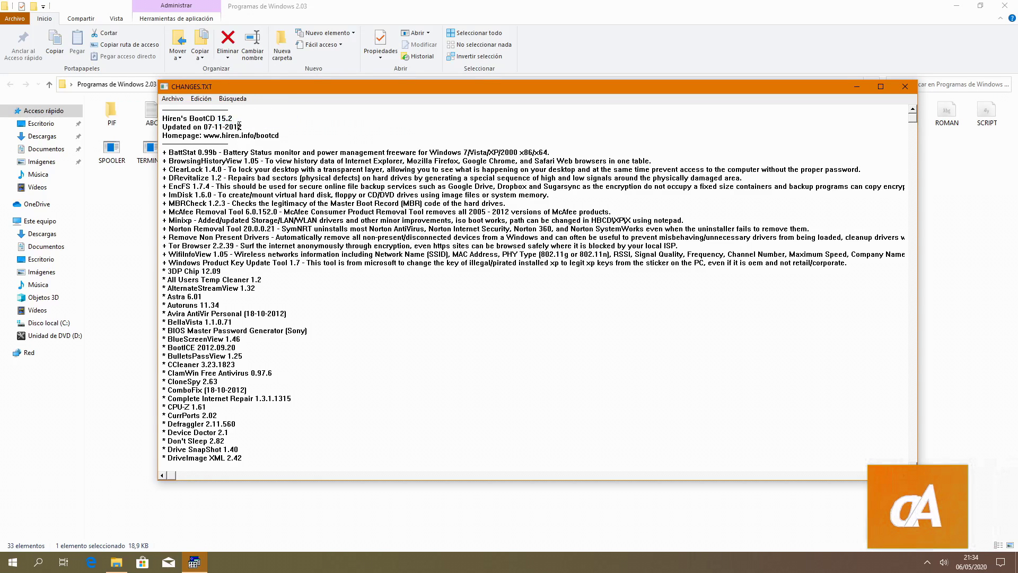
Print the open CHANGES.TXT document
click(173, 99)
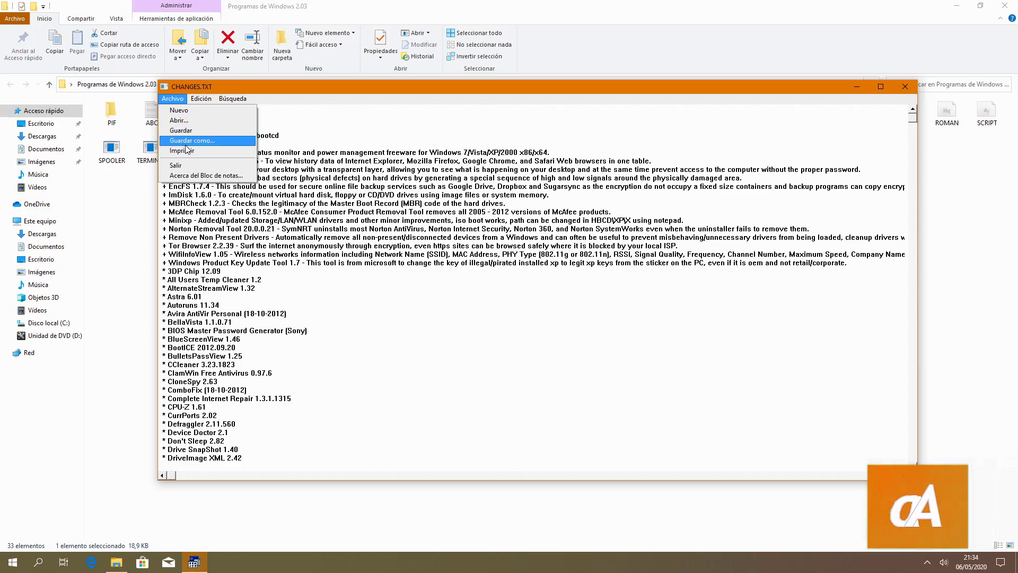
click(185, 150)
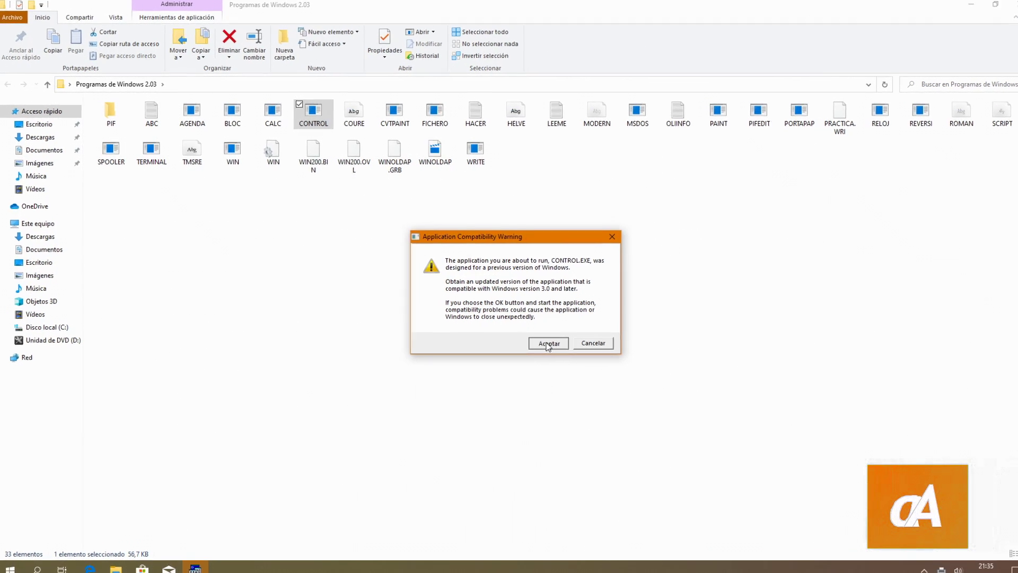
Run CONTROL.EXE despite the compatibility warning and move the Panel de control window down over the folder
click(548, 345)
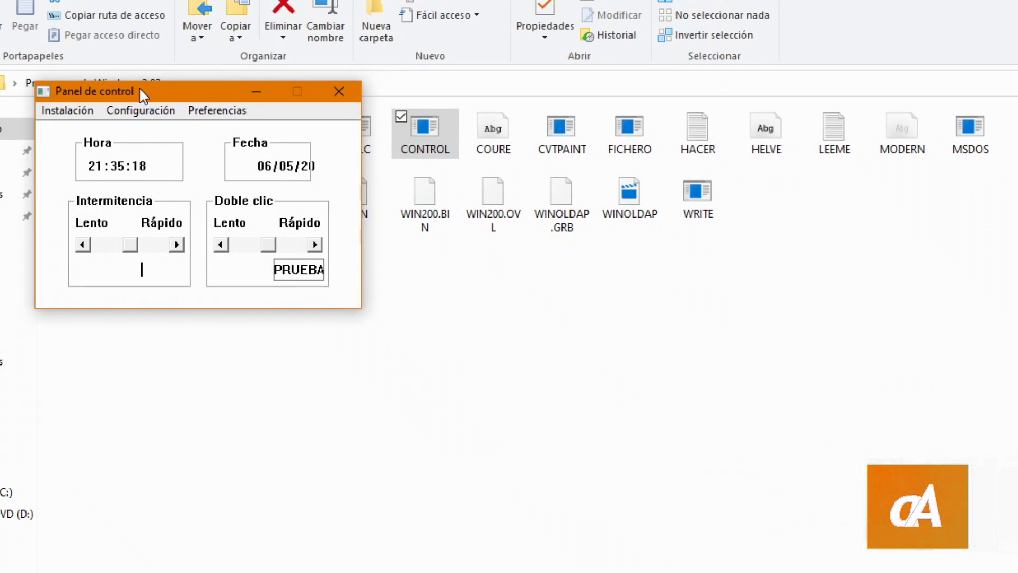
drag(143, 96, 288, 189)
Lower the brightness of Barra de menús to about half in the screen colours, apply it, and check the control panel's menus
click(288, 207)
mouse_move(225, 211)
mouse_move(365, 211)
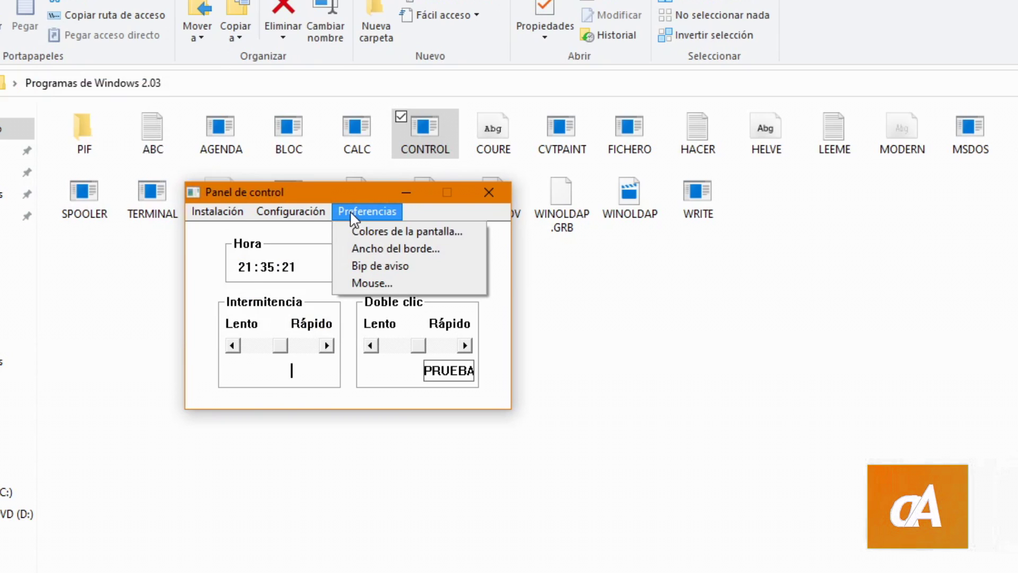
click(371, 230)
click(326, 298)
click(324, 282)
click(317, 313)
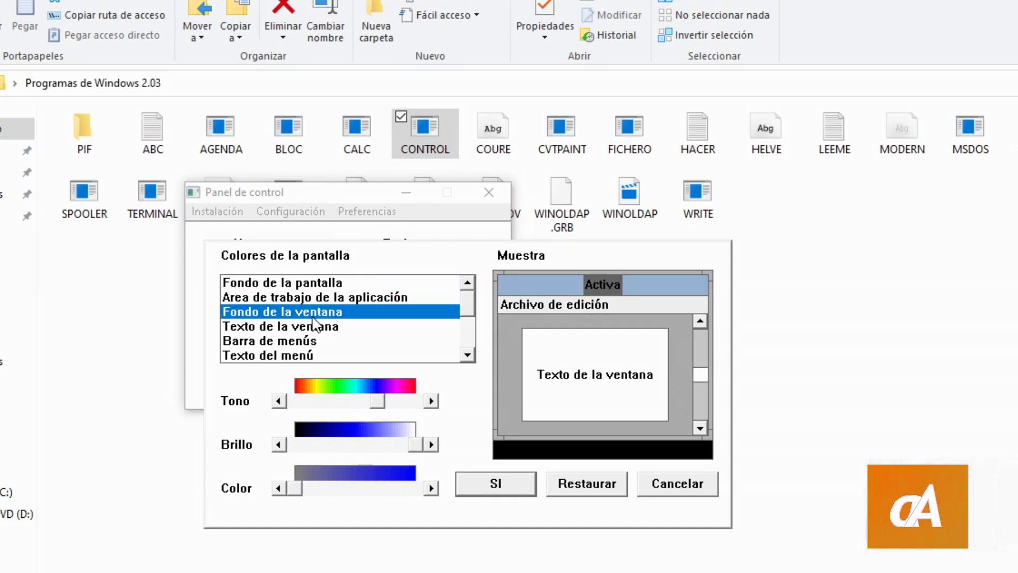
click(317, 341)
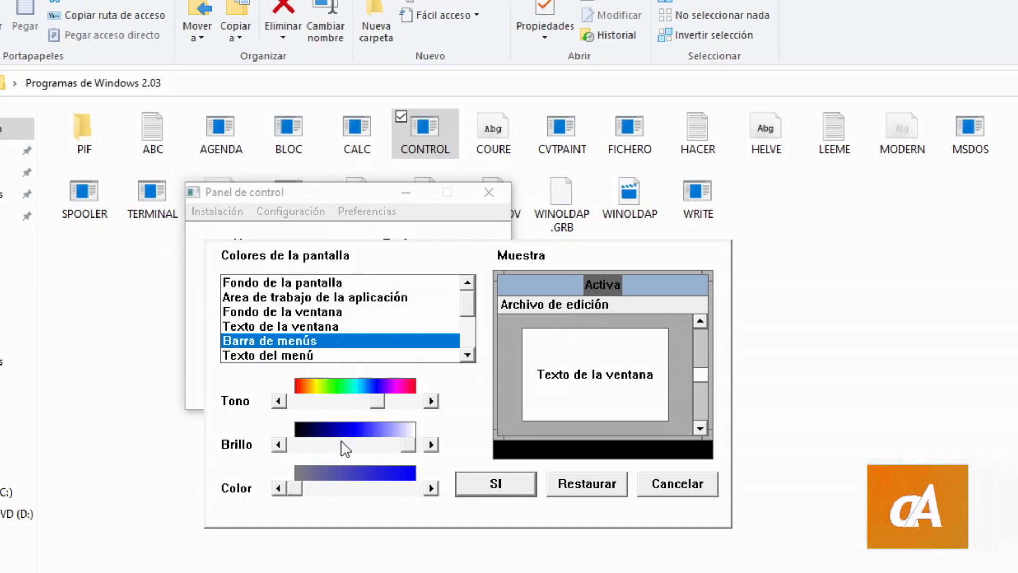
drag(412, 449, 363, 448)
click(485, 489)
click(371, 212)
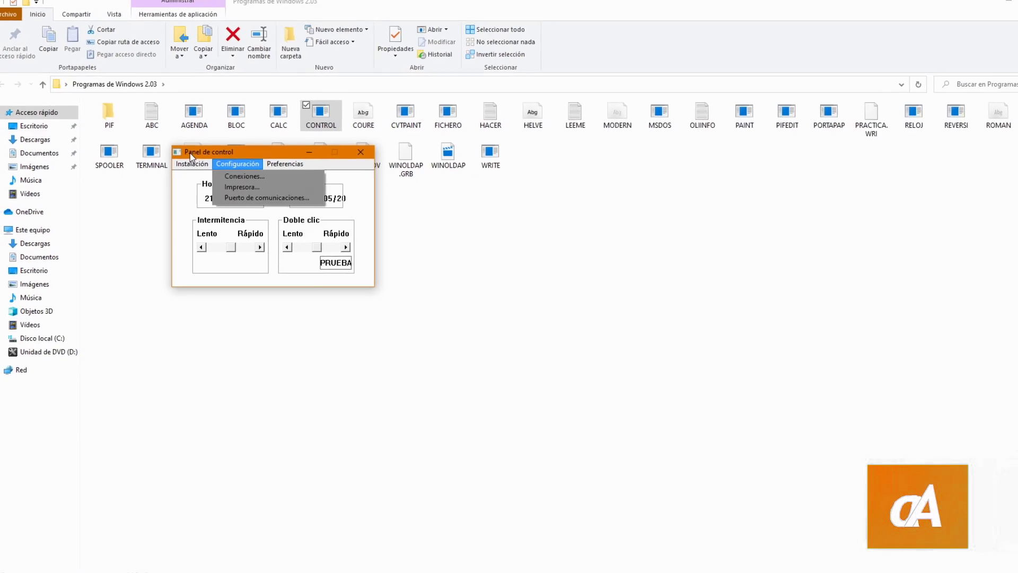
click(268, 161)
click(12, 562)
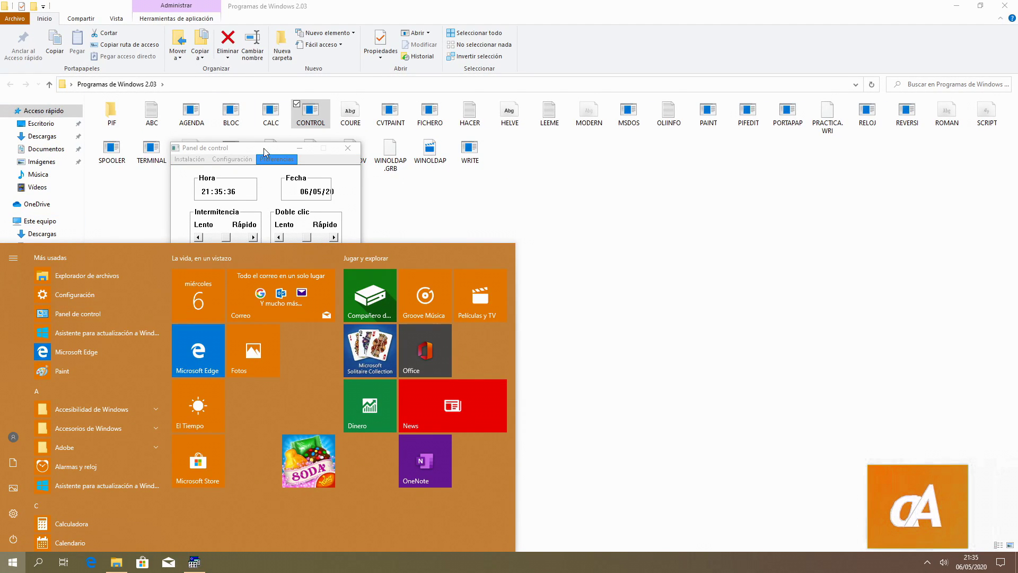
click(243, 150)
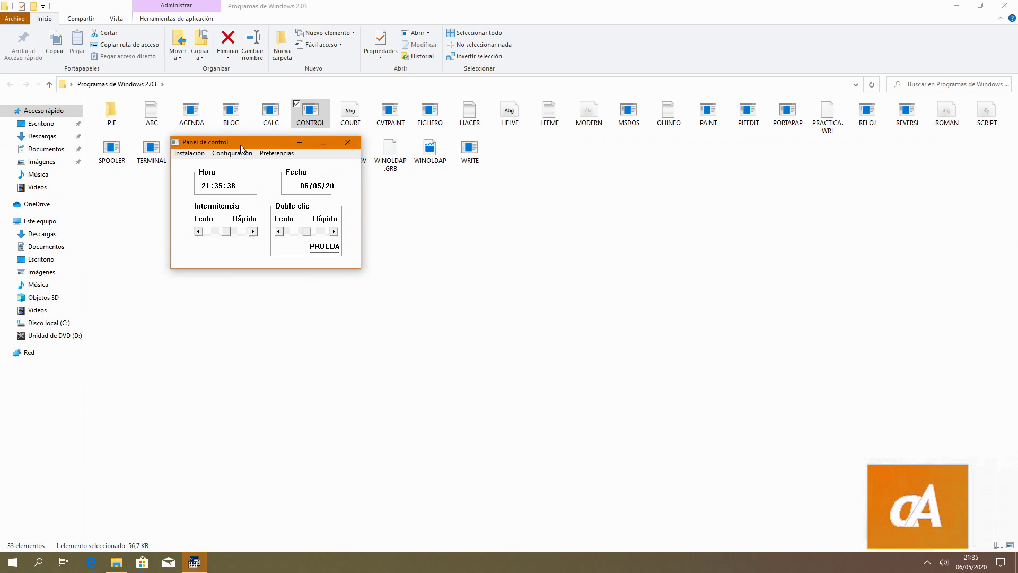
Launch the Windows 10 Bloc de notas, view its about information, and close the program
key(super+r)
key(Return)
key(Return)
key(Escape)
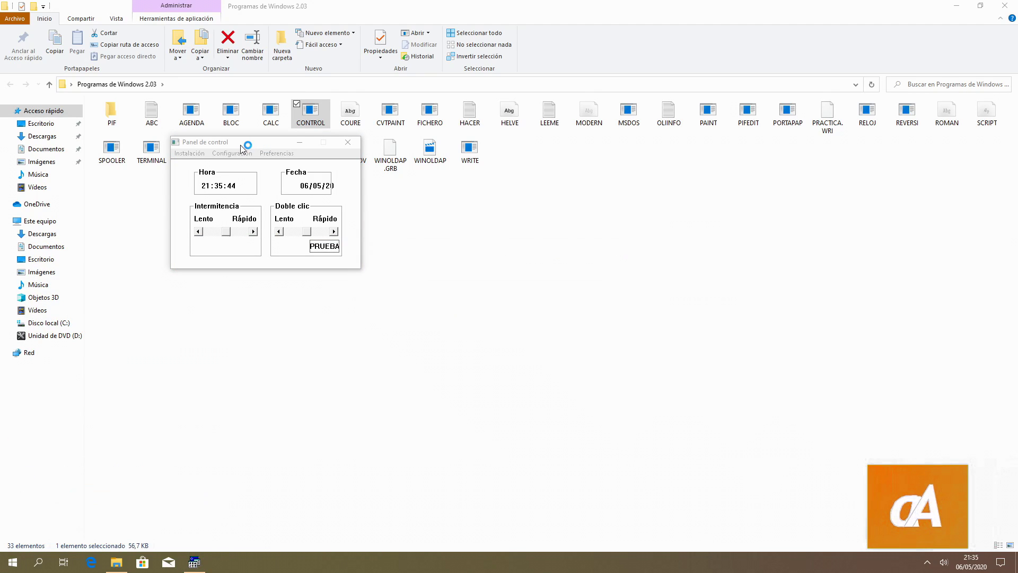
click(149, 48)
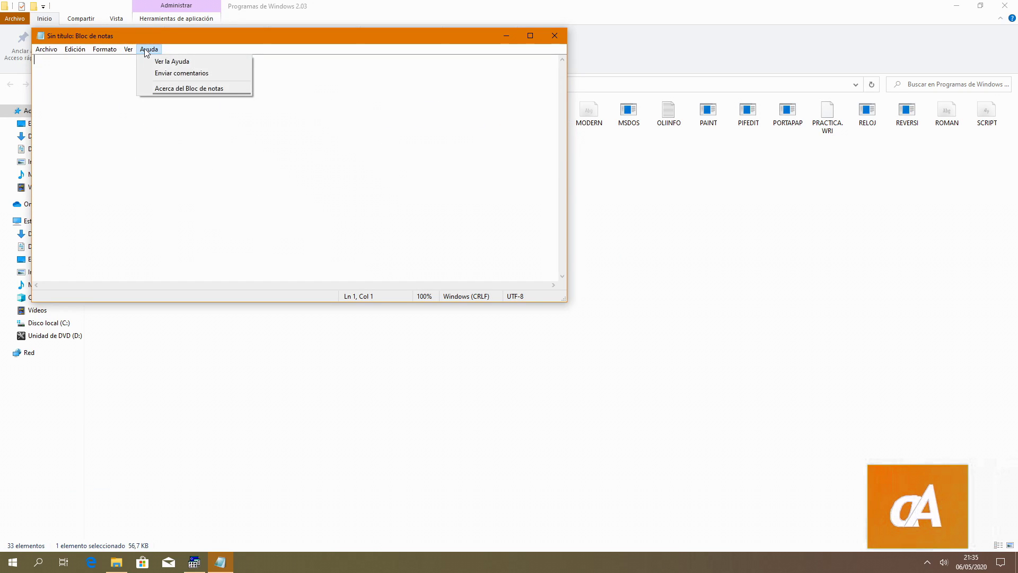
click(172, 87)
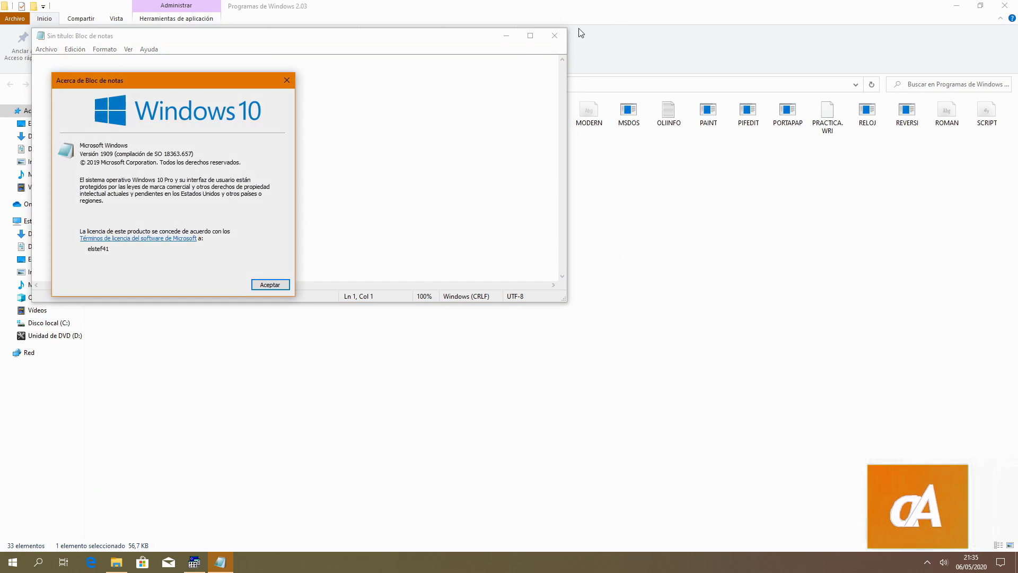
click(555, 36)
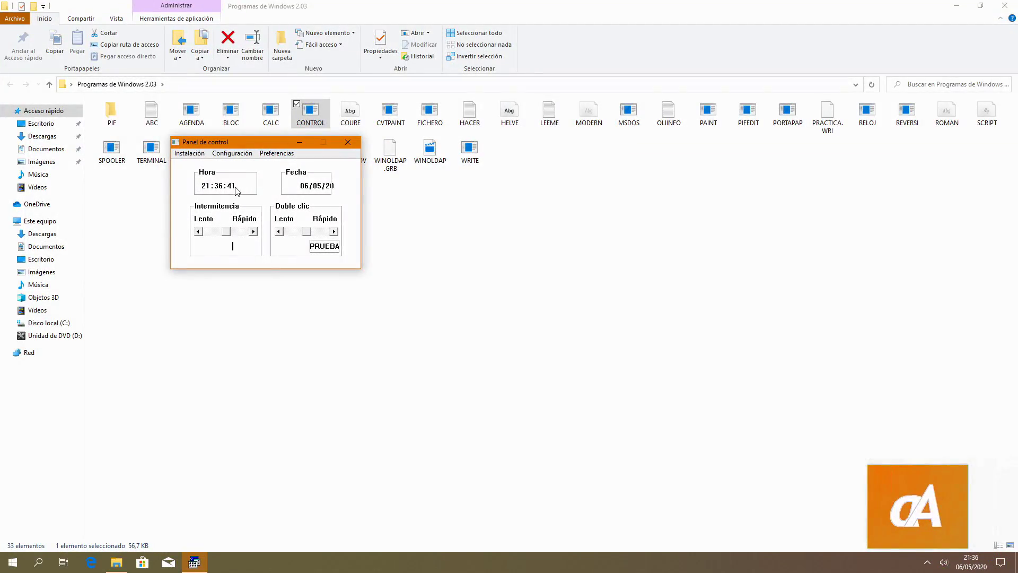
Select the seconds, minutes and hours of Hora in turn, move the Panel de control window away, and check the system clock
click(233, 185)
click(219, 186)
click(207, 185)
click(268, 176)
click(277, 153)
drag(271, 147, 703, 363)
click(971, 562)
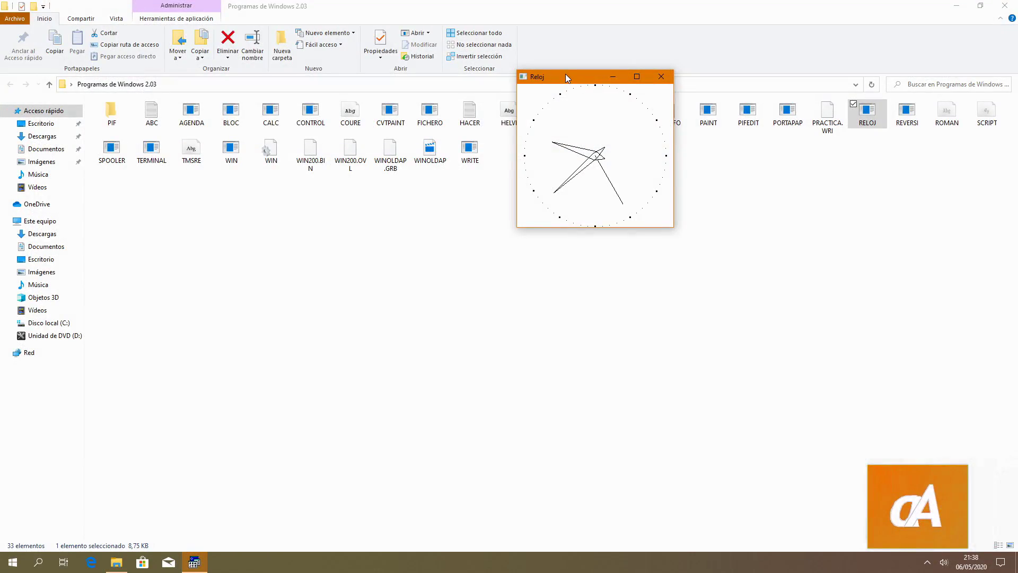
Check the system menu of the Reloj window and move the clock down over the empty folder area
right_click(565, 74)
click(571, 172)
drag(594, 77, 625, 270)
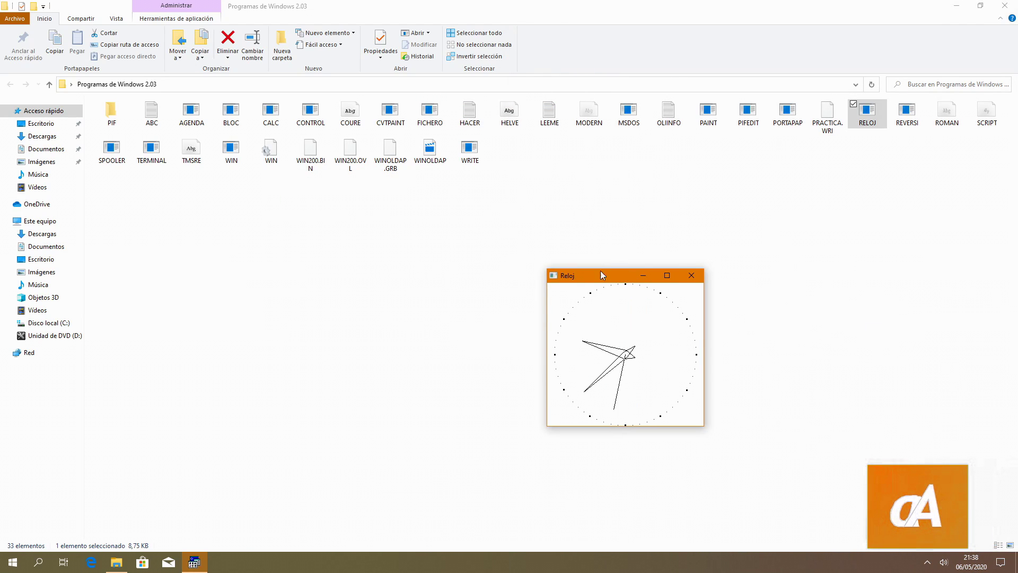
mouse_move(201, 571)
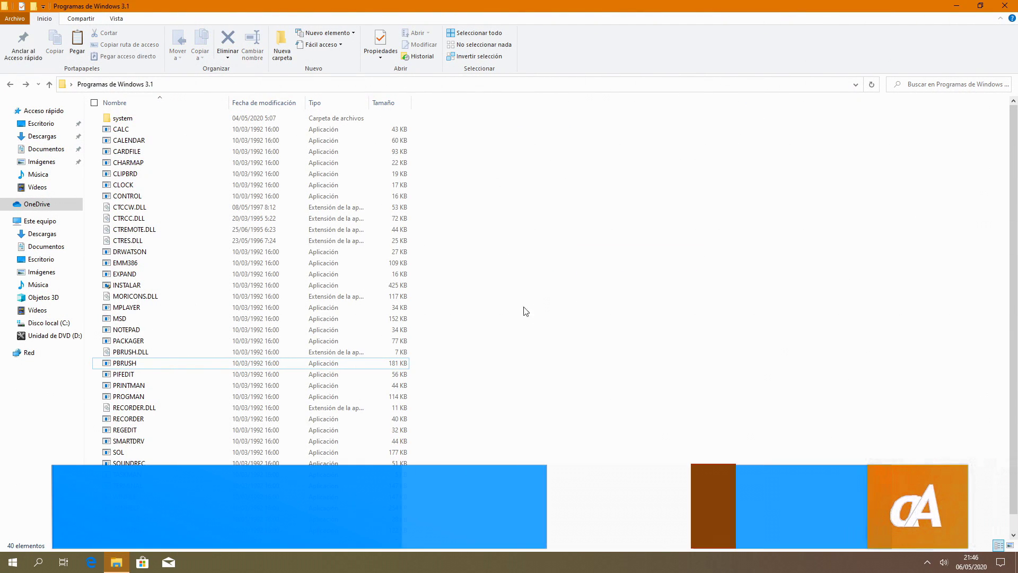
Run PBRUSH from the Programas de Windows 3.1 folder and maximize the Paintbrush window
double_click(127, 366)
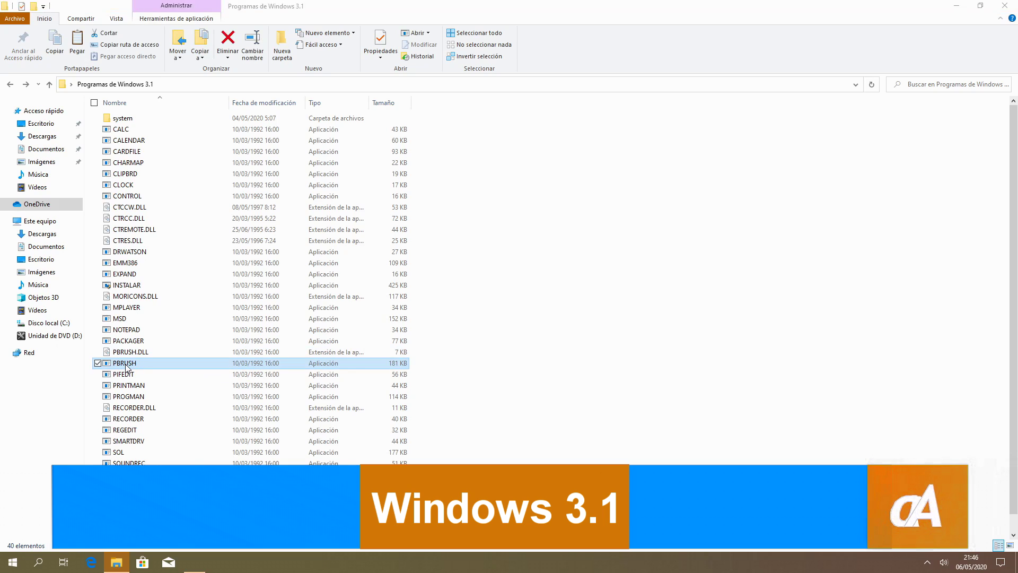
drag(171, 107, 209, 108)
click(194, 140)
mouse_move(273, 179)
mouse_down()
mouse_move(431, 271)
mouse_move(352, 193)
mouse_up()
double_click(272, 108)
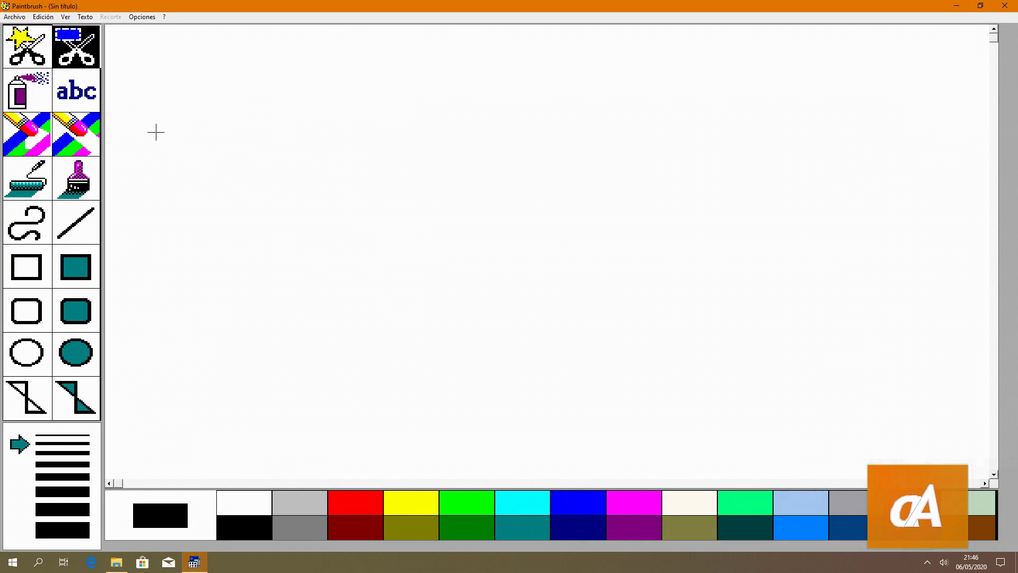
Try out several drawing tools and draw a black filled rectangle on the blank canvas
click(34, 81)
click(59, 175)
click(49, 225)
click(76, 310)
click(83, 276)
drag(297, 384, 234, 280)
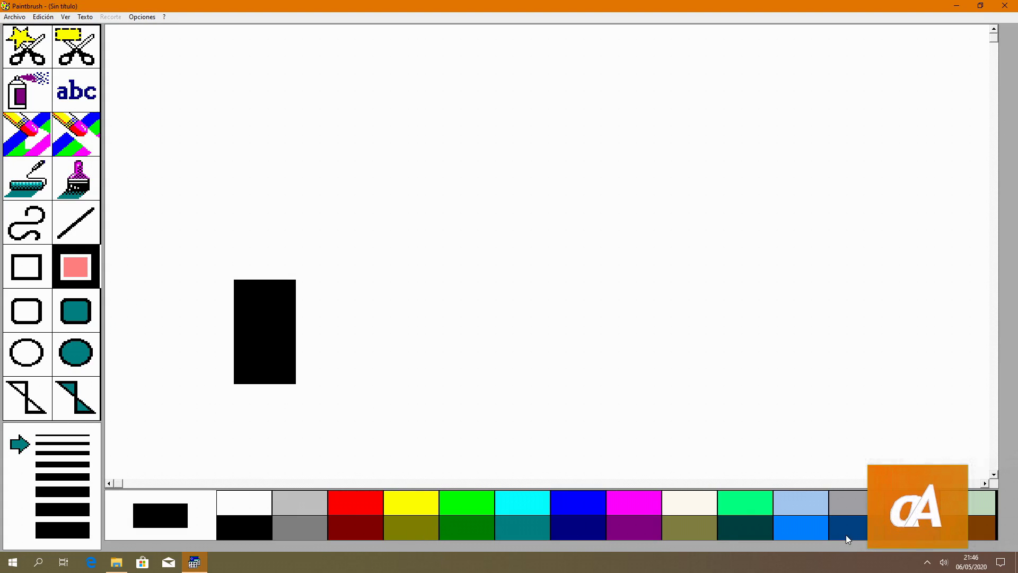
Draw overlapping filled rectangles, first in dark red and then in bright red
click(340, 532)
mouse_move(374, 247)
mouse_down()
mouse_move(641, 400)
mouse_move(258, 276)
mouse_move(372, 288)
mouse_move(512, 328)
mouse_up()
click(355, 503)
drag(250, 207, 349, 245)
Fill the white background and the large dark red rectangle with bright green using the paint roller
click(38, 183)
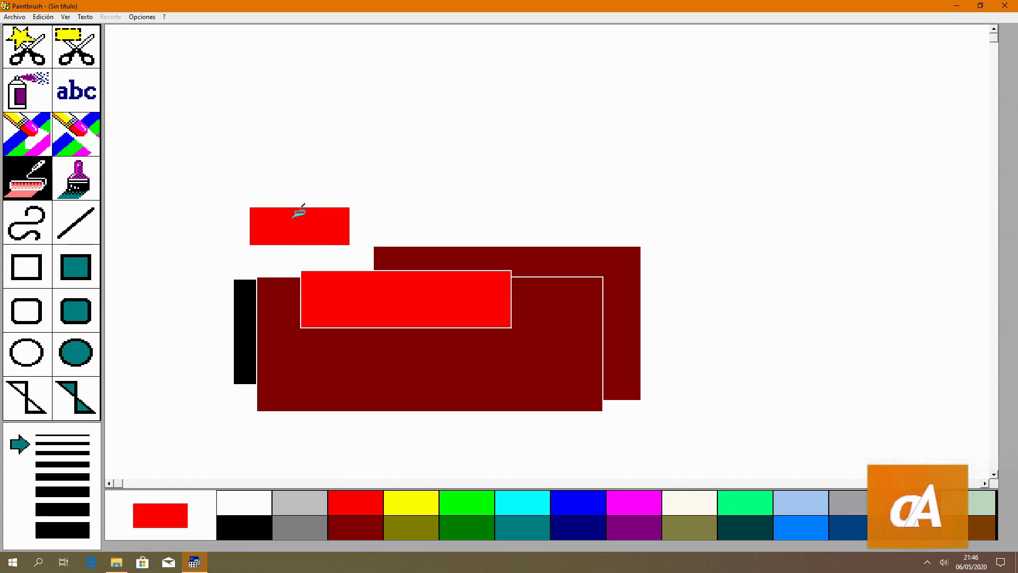
click(466, 504)
click(413, 137)
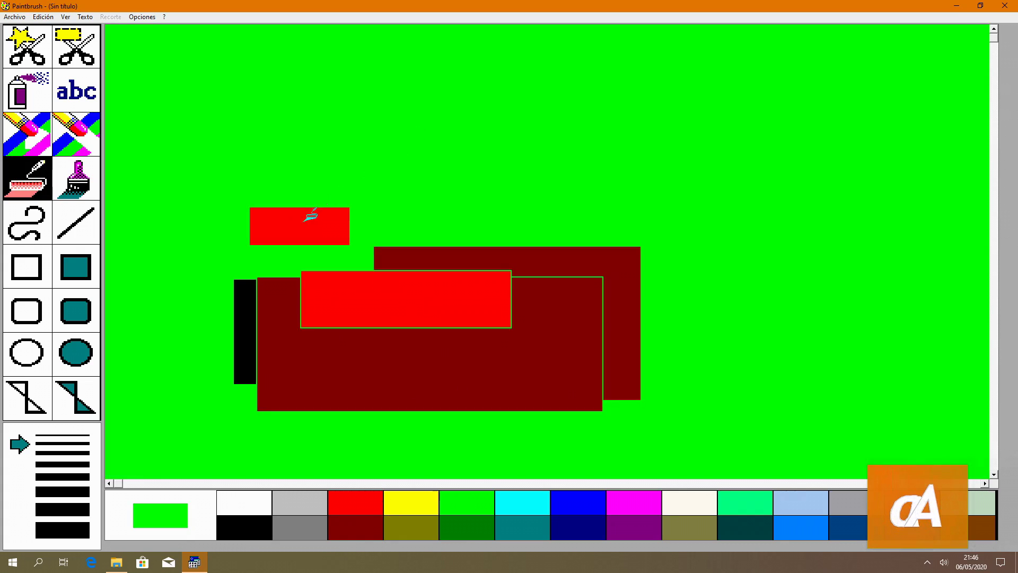
click(293, 381)
Choose the rectangular cutout tool and view Paintbrush's about information, then close it
click(74, 45)
click(134, 19)
click(171, 28)
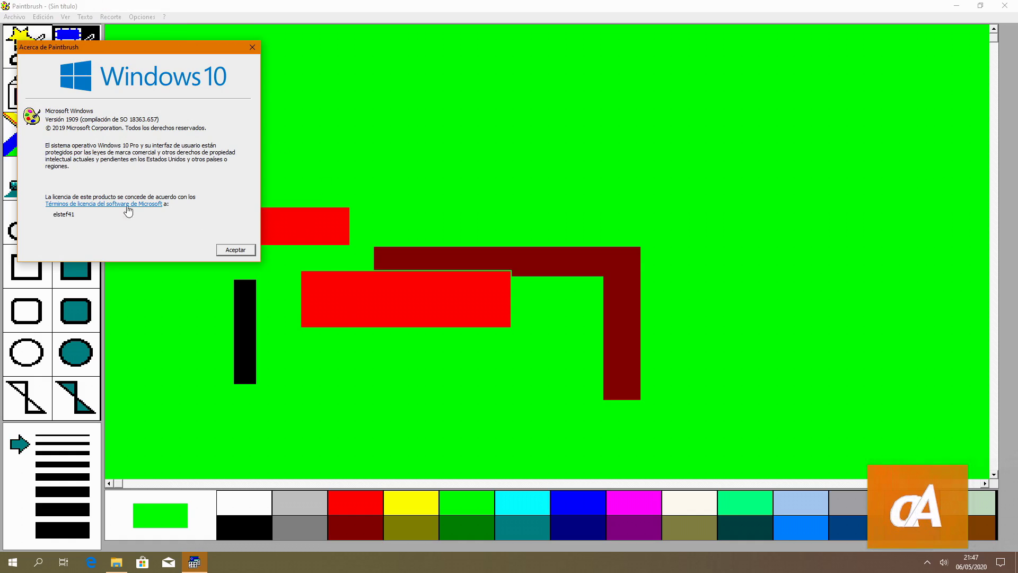
click(247, 250)
Cut out several rectangular parts of the drawing, move them over the canvas, and switch to the paint roller
drag(269, 184, 293, 275)
drag(274, 237, 364, 202)
drag(302, 284, 367, 323)
drag(394, 213, 381, 189)
drag(436, 252, 344, 320)
drag(321, 281, 376, 307)
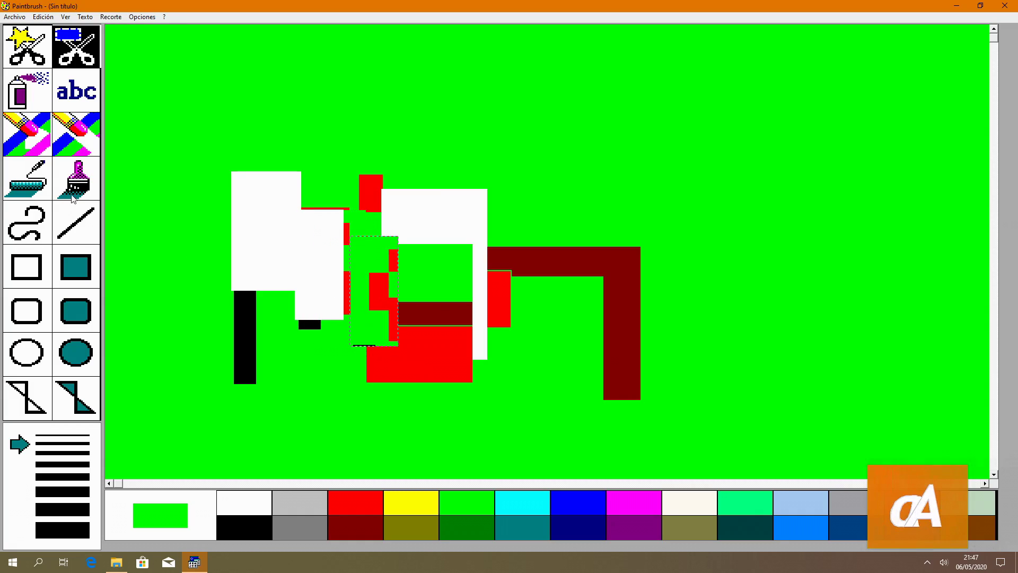
click(51, 167)
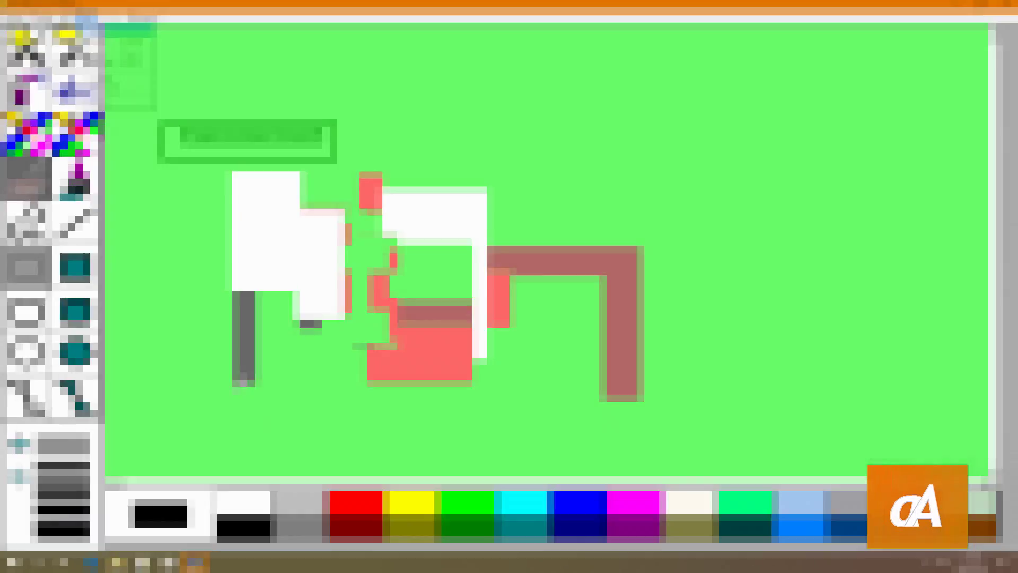
Set the text font to Tahoma with a larger size and apply it
click(85, 17)
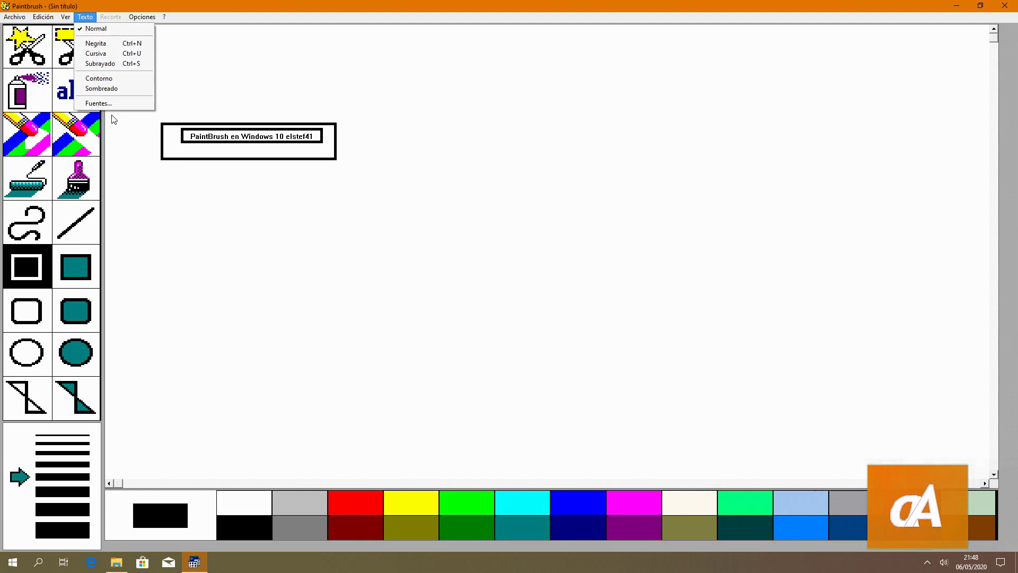
click(101, 103)
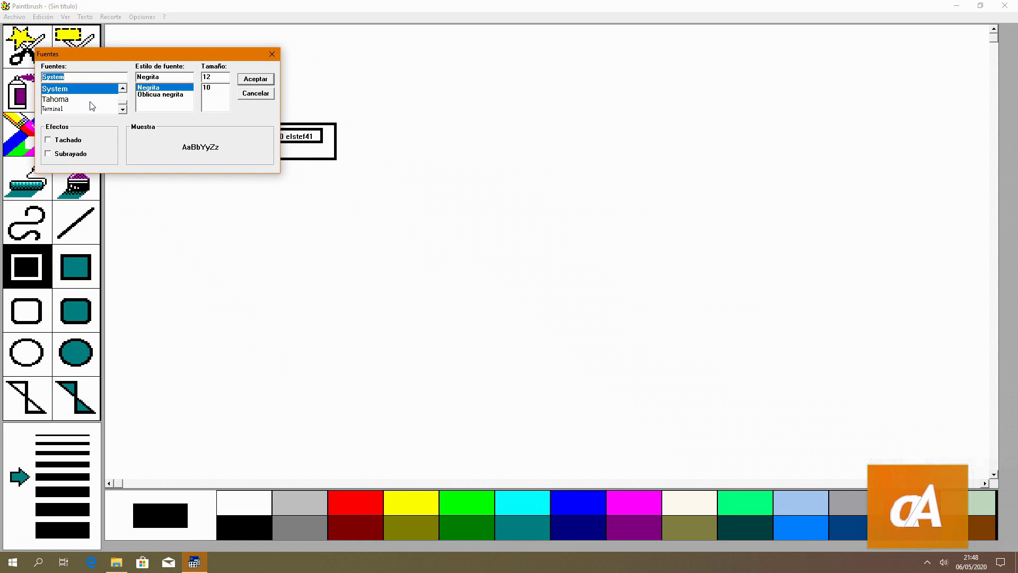
click(91, 99)
click(207, 108)
click(225, 107)
click(225, 107)
click(214, 108)
click(256, 80)
Write the text "Microsoft PaintBrush de Windows 3.1" in the middle of the canvas
click(84, 110)
click(420, 300)
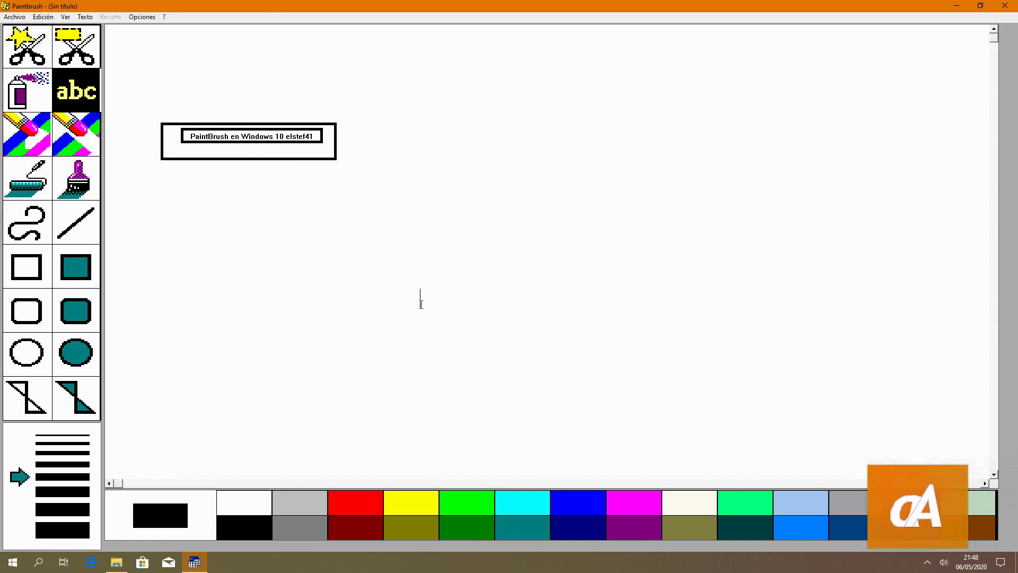
text(Microsoft PaintBrush de )
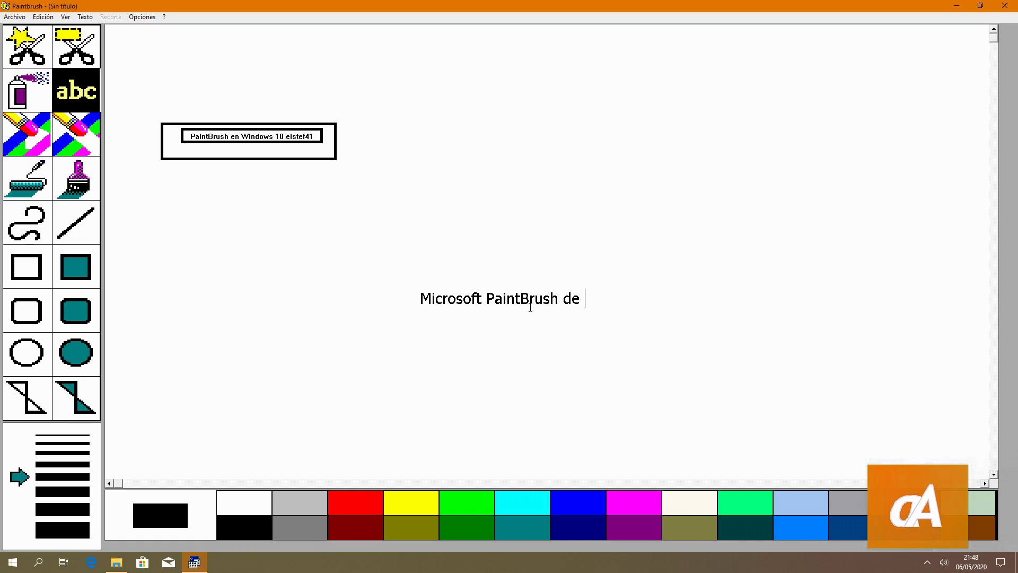
text(Windows 3.1)
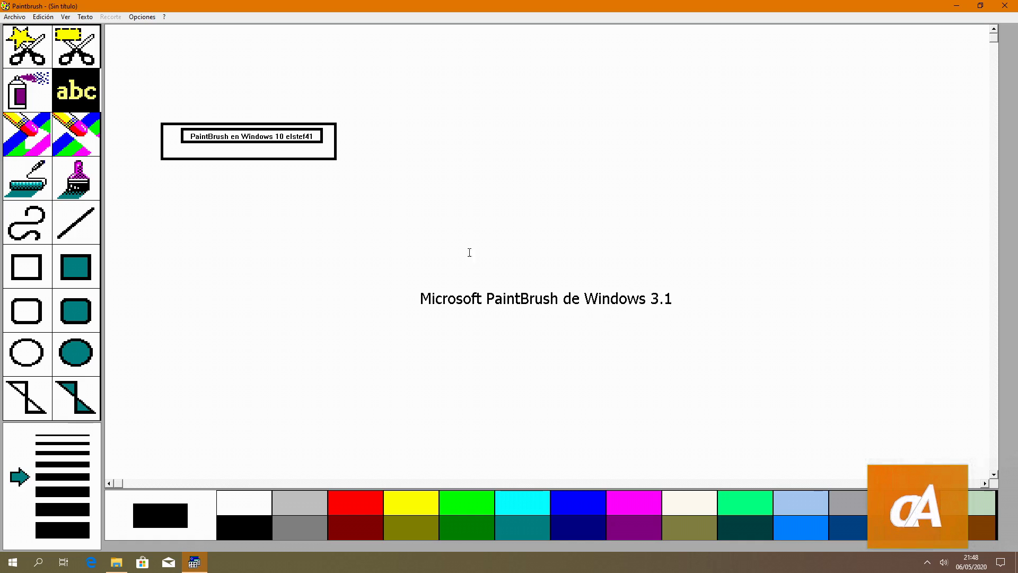
Draw a large filled black ellipse over the text and undo it
click(76, 46)
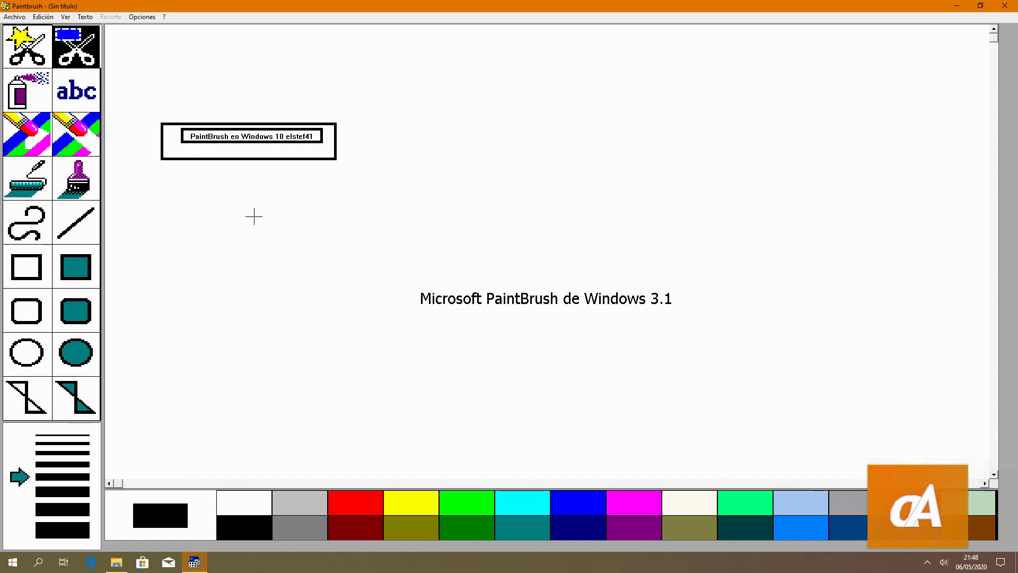
click(84, 342)
drag(371, 227, 753, 390)
key(ctrl+z)
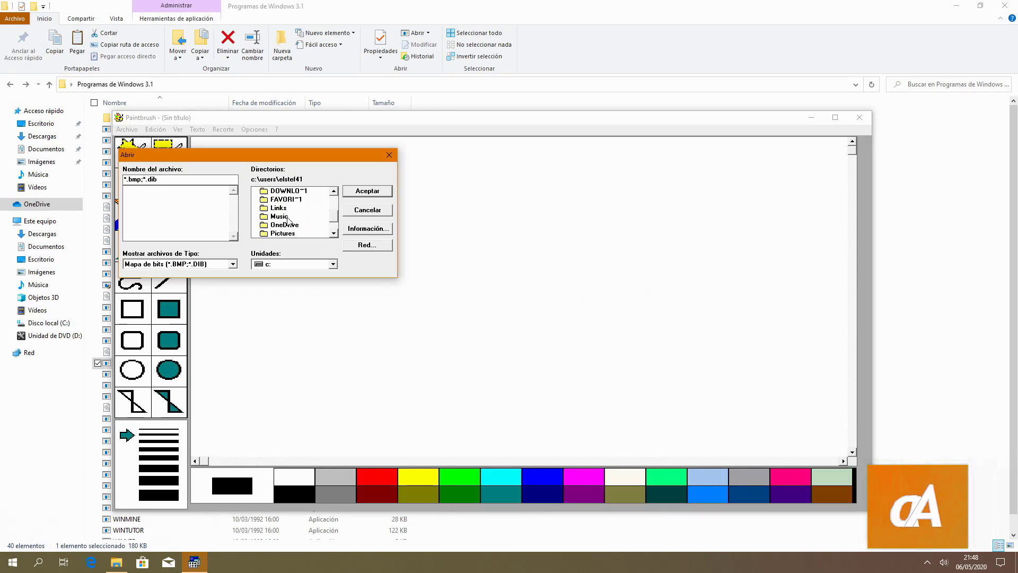
Open TABLE.BMP from the Pinball folder inside the user's documents directory
scroll(292, 225, up, 2)
double_click(295, 209)
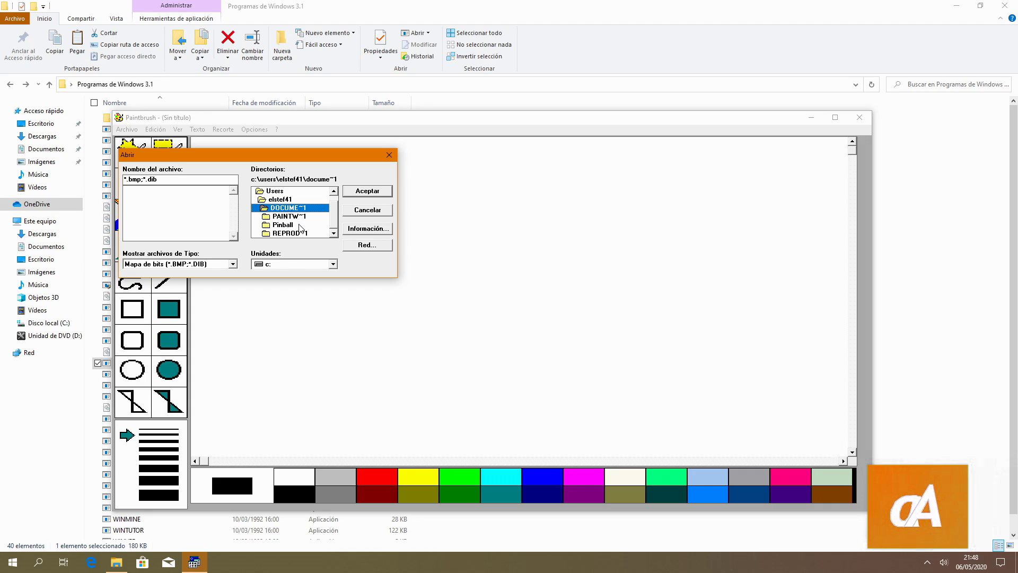
click(297, 226)
double_click(296, 225)
double_click(162, 189)
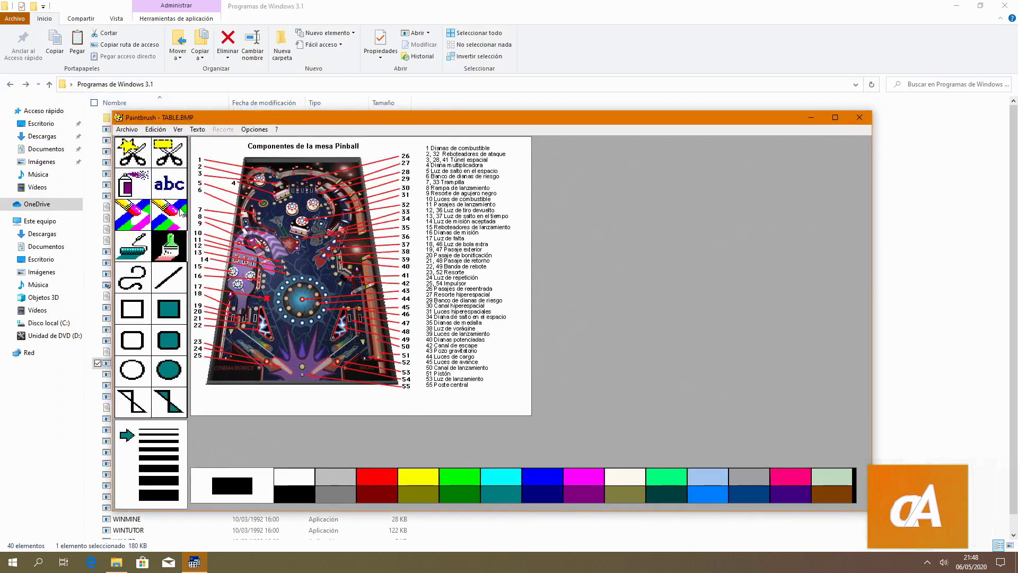
Select rectangular areas of the pinball table picture with the cutout tool and shift the cutout slightly
click(169, 152)
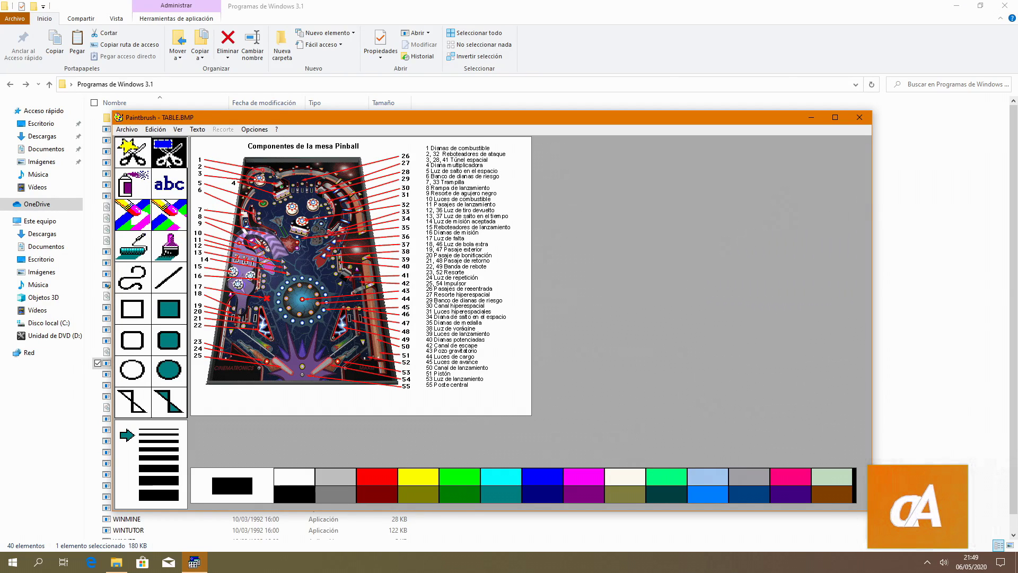
drag(296, 194, 304, 197)
drag(426, 232, 372, 302)
mouse_move(412, 274)
mouse_down()
mouse_move(365, 277)
mouse_move(380, 292)
mouse_move(405, 281)
mouse_up()
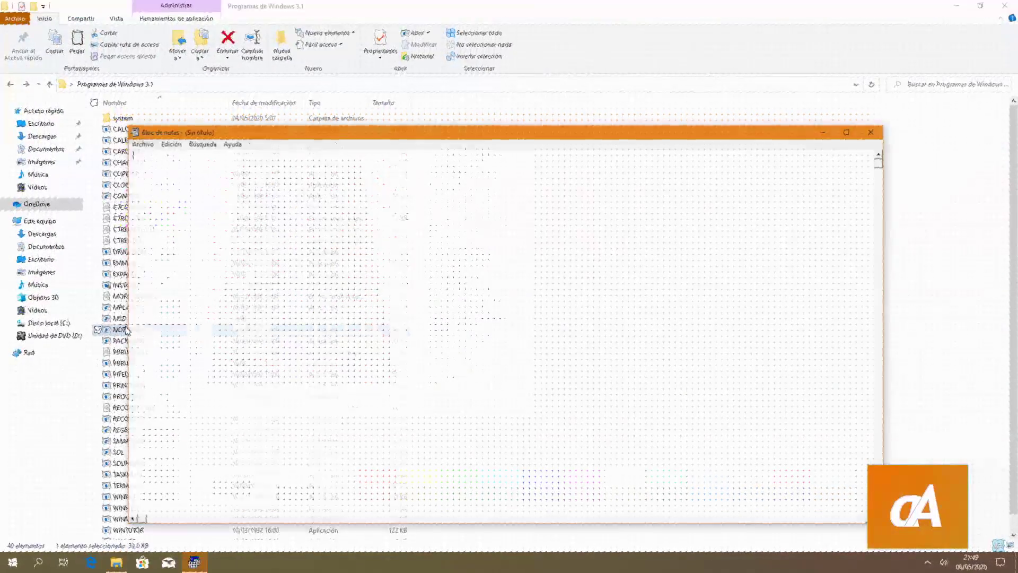
Look through the help and file commands of the Windows 3.1 Bloc de notas, and open and cancel the Abrir dialog
click(231, 143)
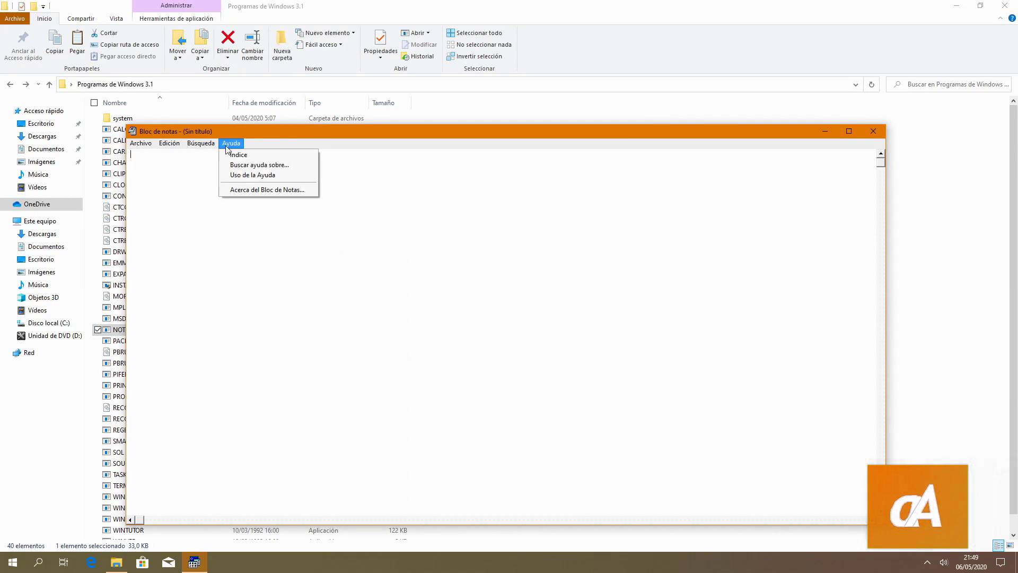
mouse_move(142, 144)
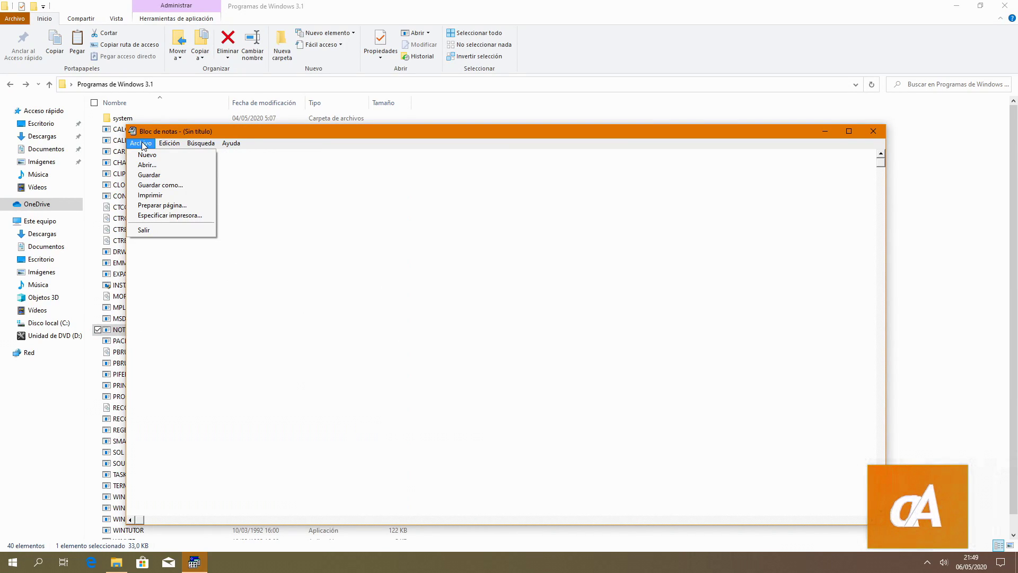
click(148, 164)
click(346, 213)
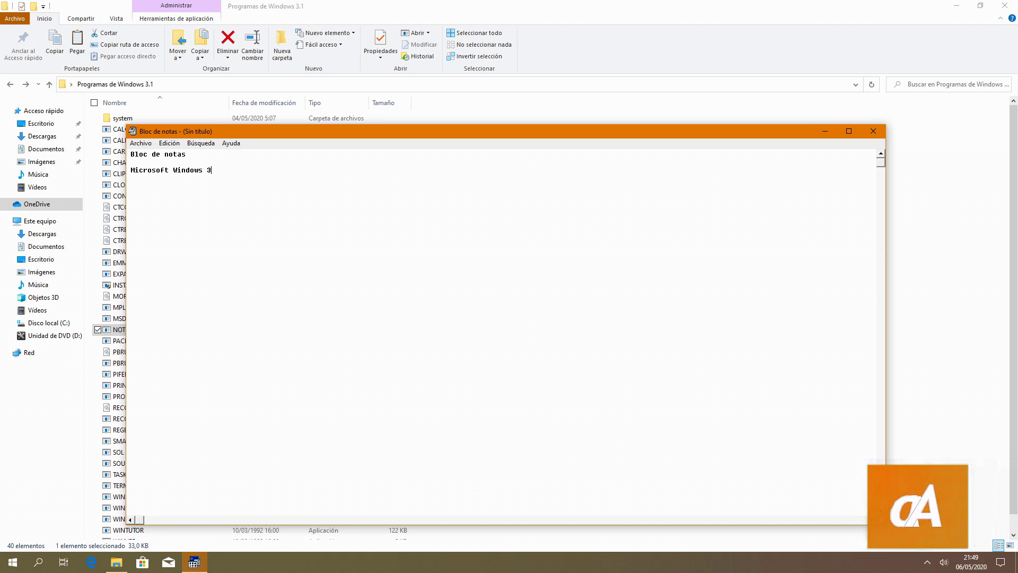
Turn Ajuste de línea on and off again for the note
click(169, 143)
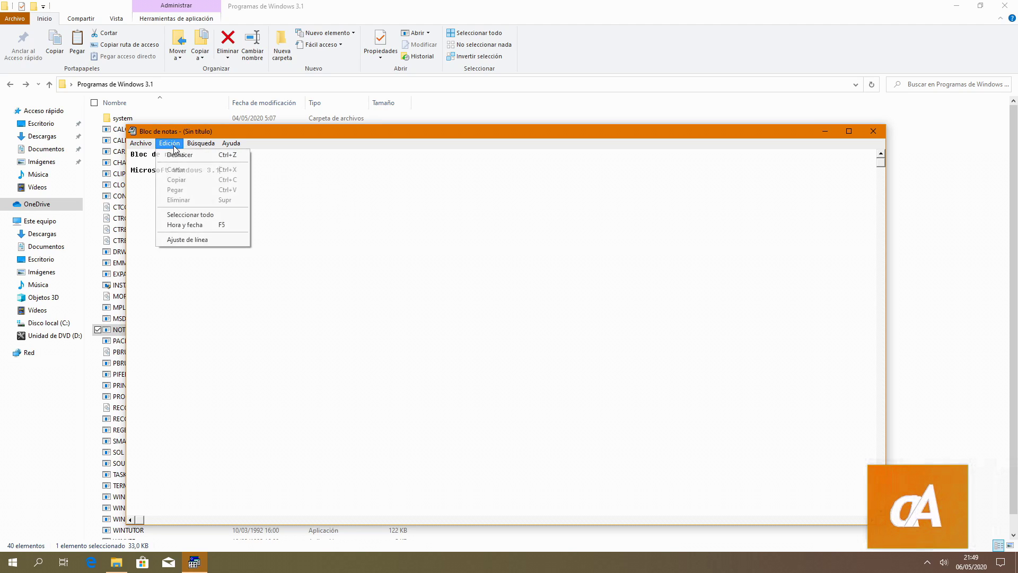
click(213, 237)
click(170, 143)
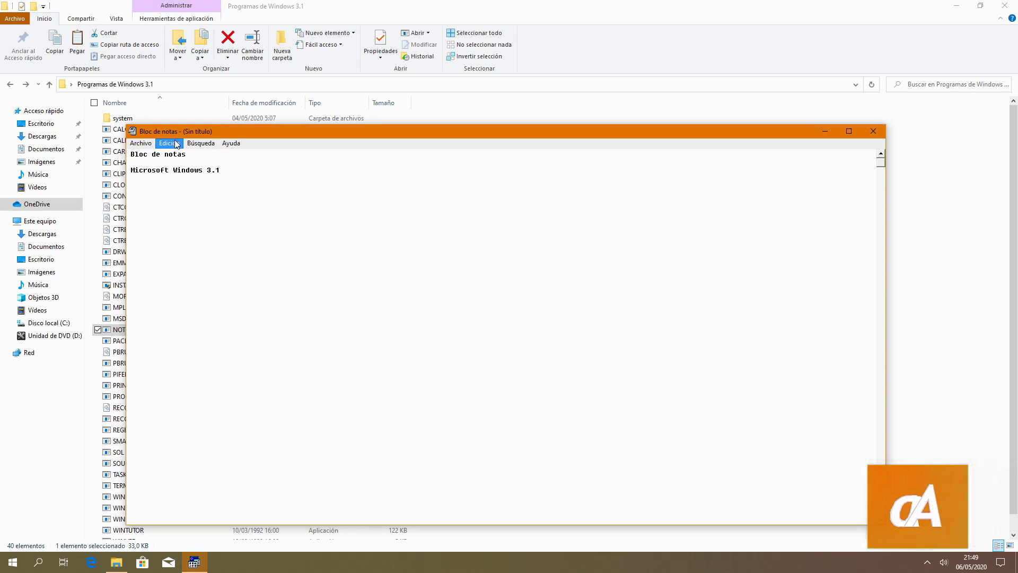
click(204, 240)
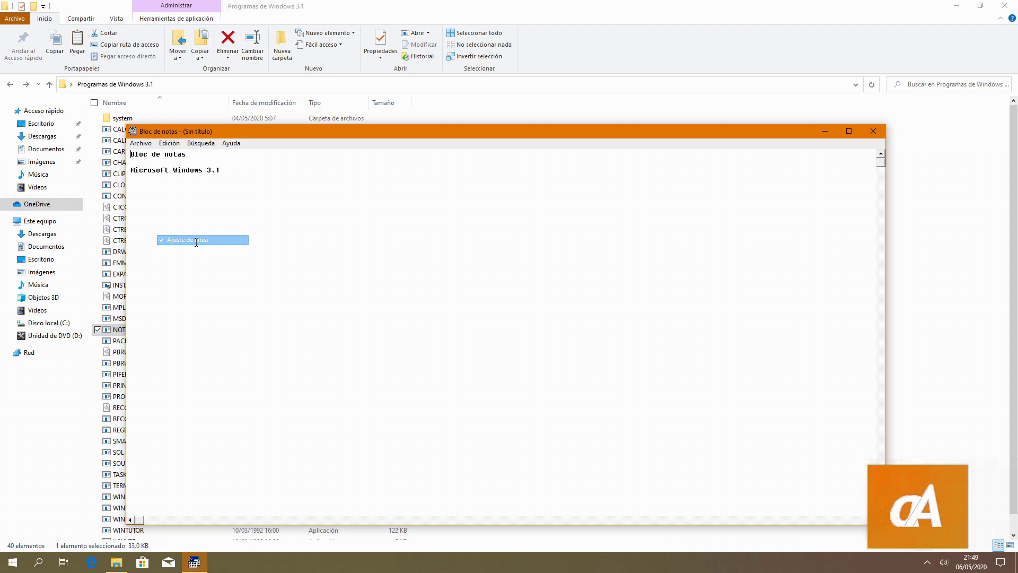
Insert the current time and date into the note and put it on its own line below "Microsoft Windows 3.1"
double_click(174, 133)
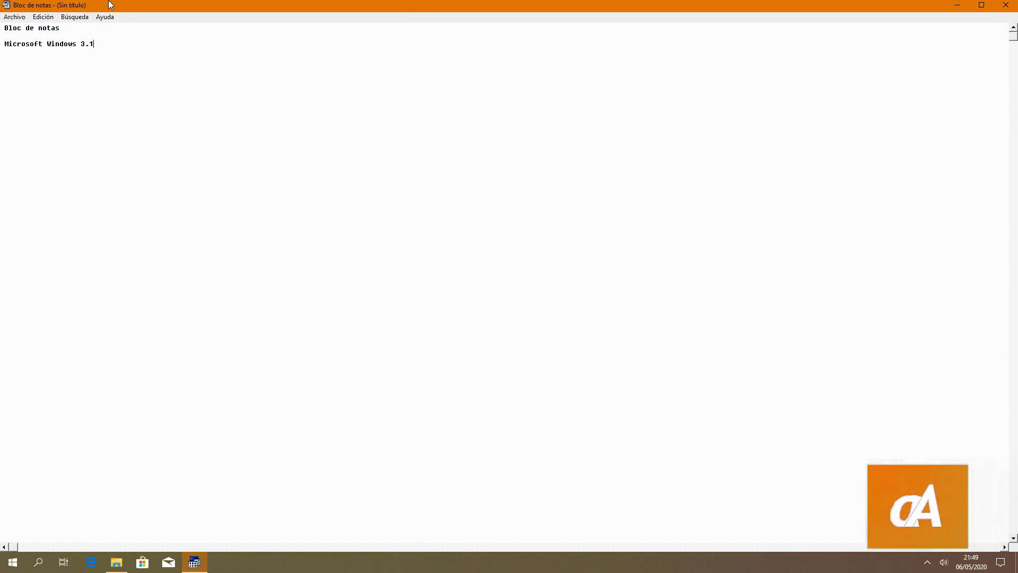
double_click(110, 3)
click(169, 143)
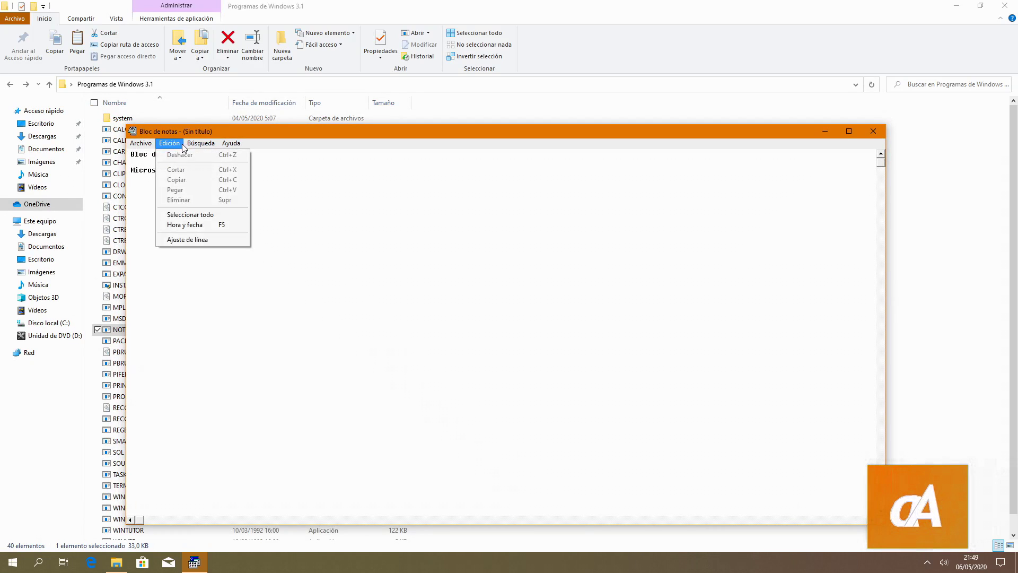
click(200, 226)
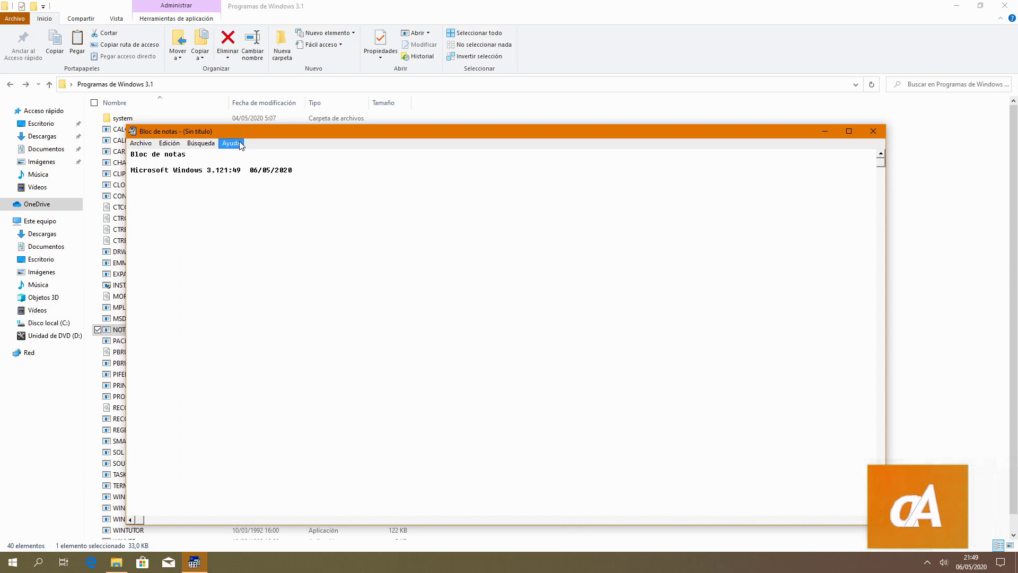
key(BackSpace)
drag(218, 172, 311, 170)
click(310, 174)
drag(219, 173, 294, 173)
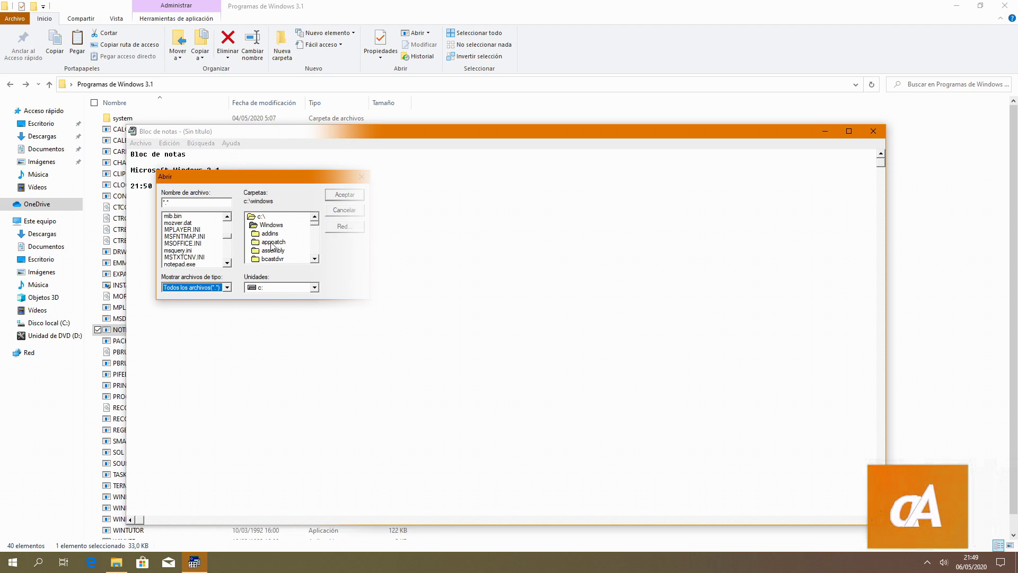
Browse from c:\windows into the System32 folder in the Abrir dialog
click(285, 243)
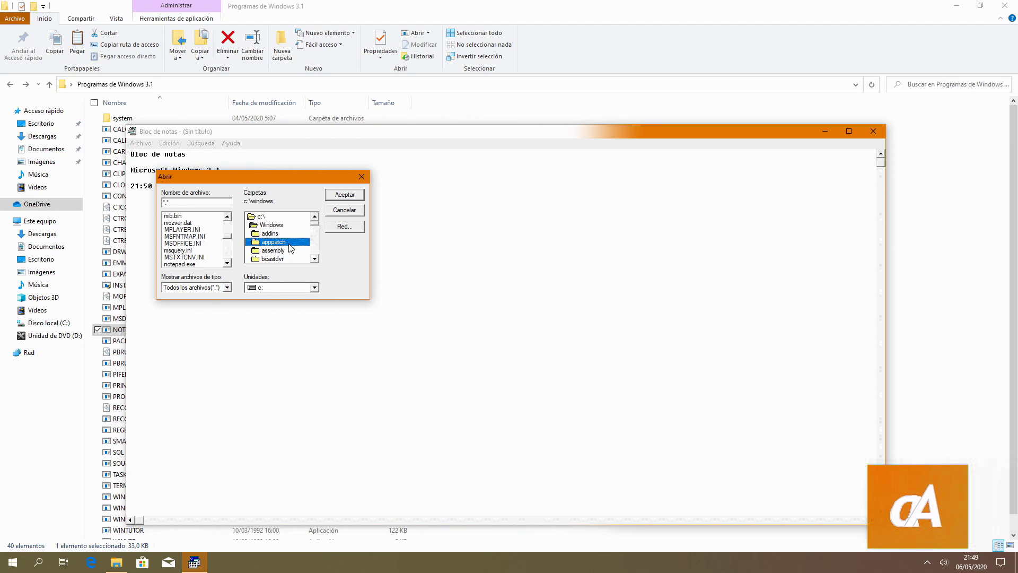
key(s)
key(y)
key(s)
scroll(281, 257, down, 1)
double_click(276, 243)
Find the oobe folder inside System32, open it and look through its files
click(275, 244)
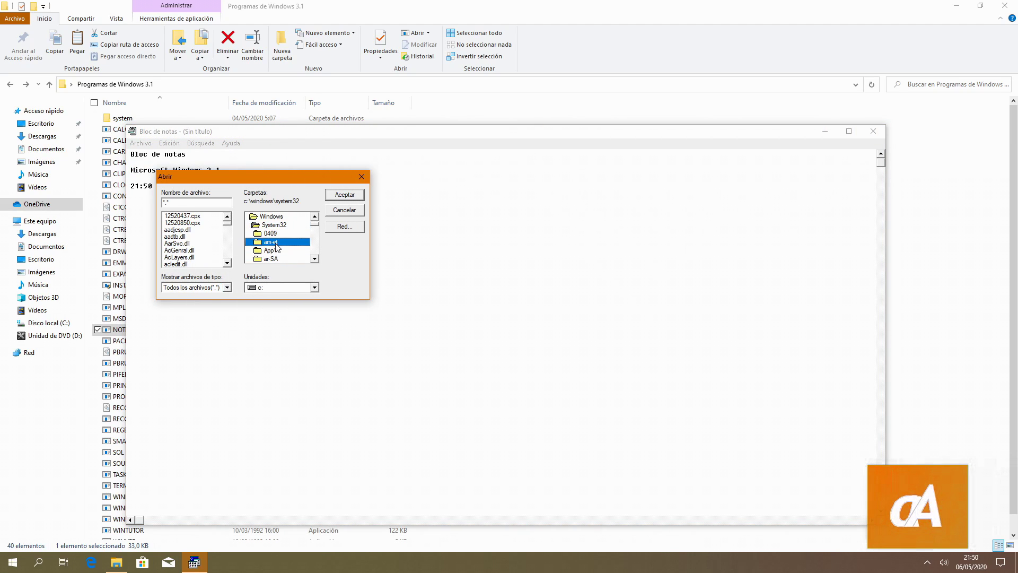
scroll(304, 258, down, 3)
click(290, 243)
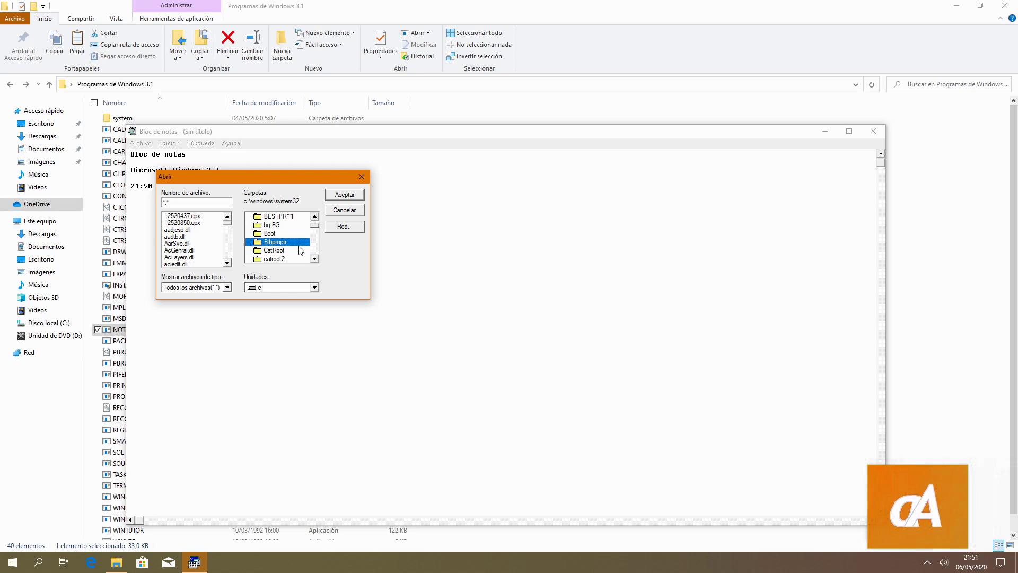
scroll(312, 232, down, 10)
click(298, 243)
scroll(299, 249, down, 10)
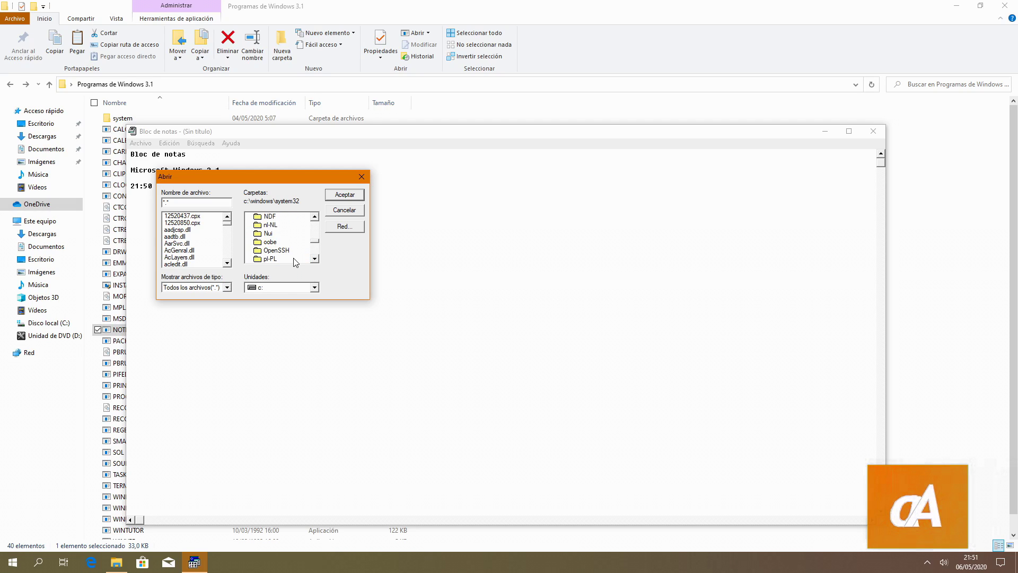
double_click(291, 243)
scroll(228, 241, down, 5)
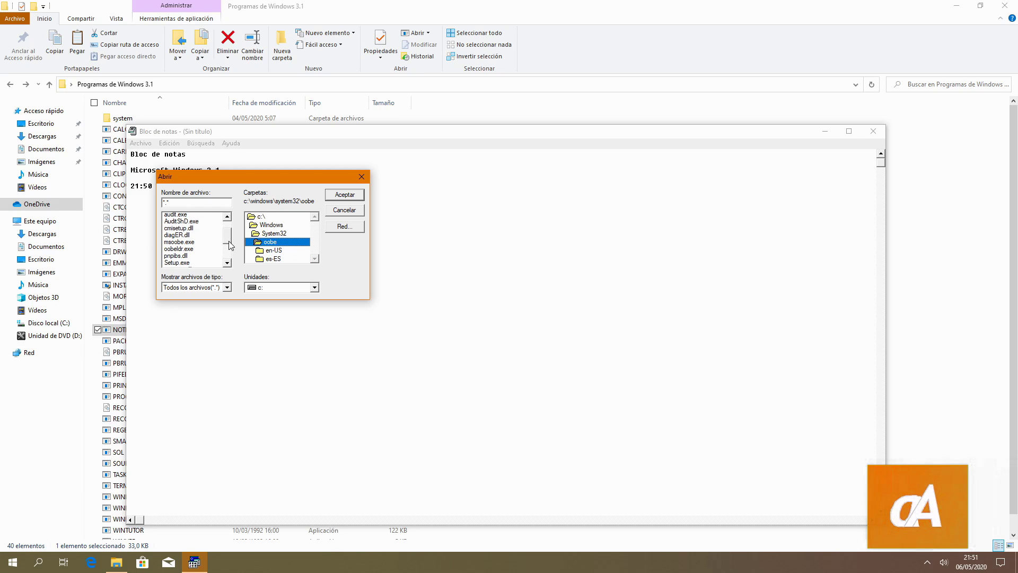
Open privacy.rtf from the es-ES folder inside oobe
double_click(274, 259)
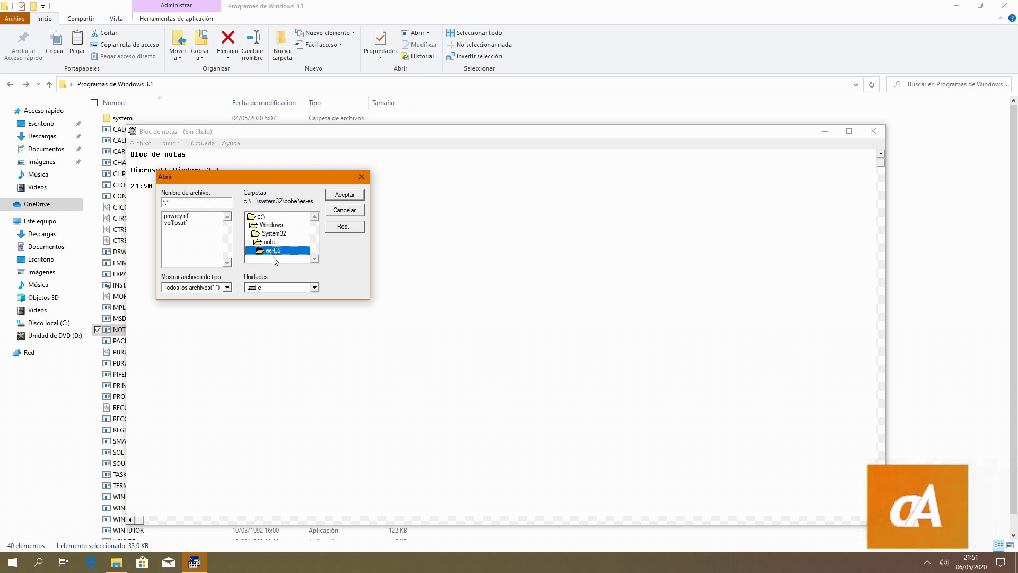
click(188, 217)
double_click(188, 217)
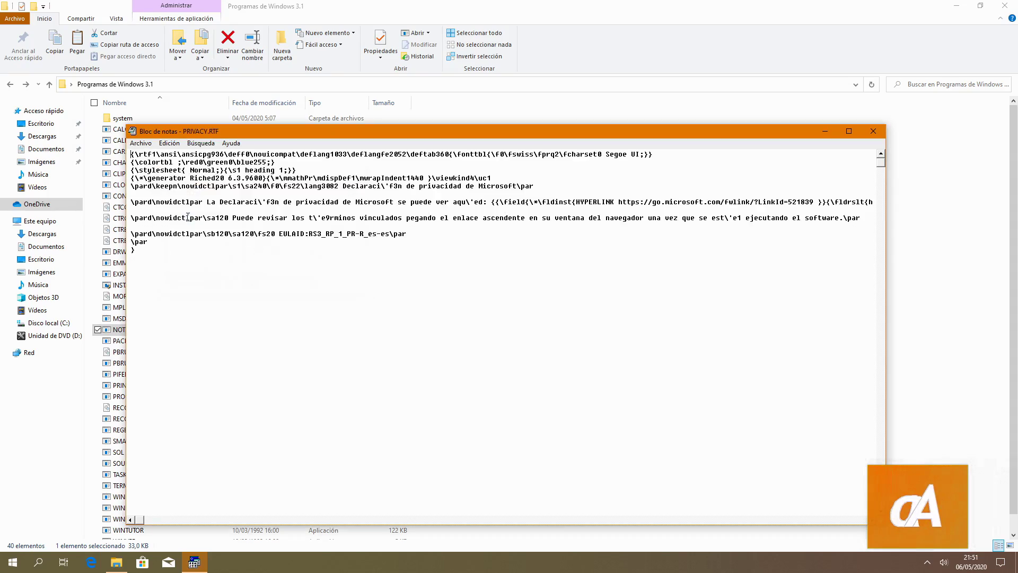
drag(151, 132, 190, 132)
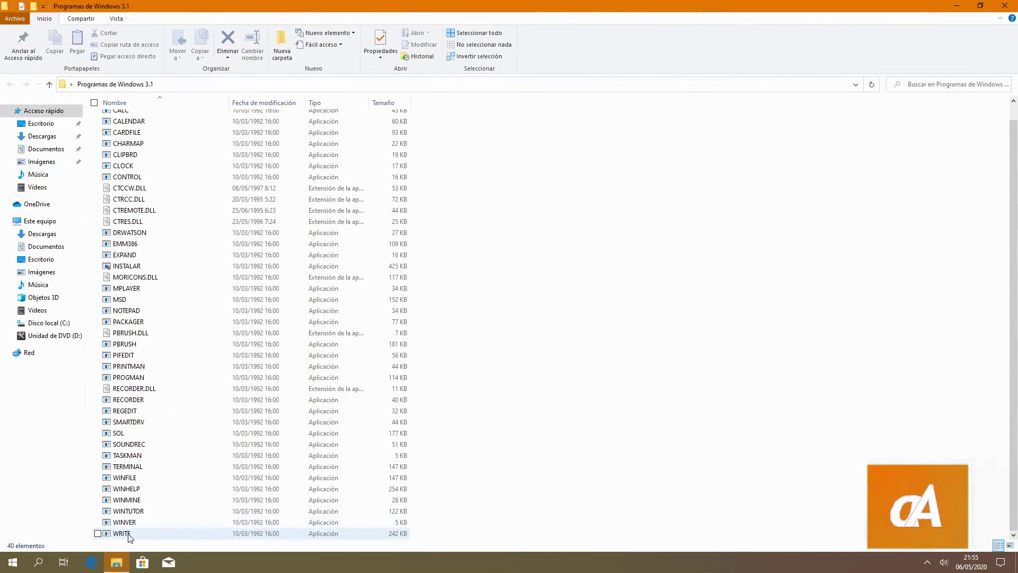
Run TASKMAN from the Windows 3.1 programs folder and try to end the last Microsoft Edge task in Lista de tareas
click(128, 455)
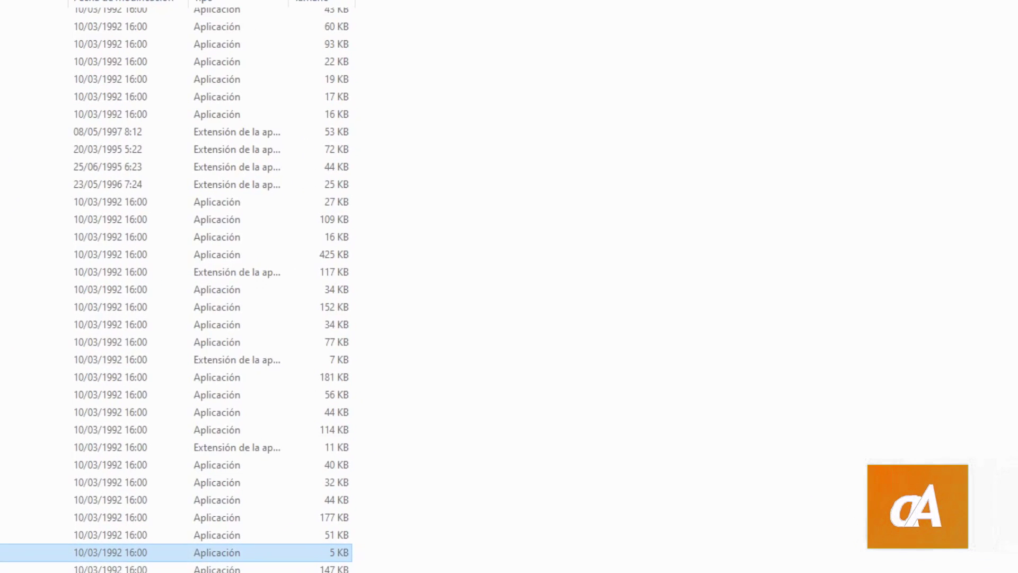
click(440, 399)
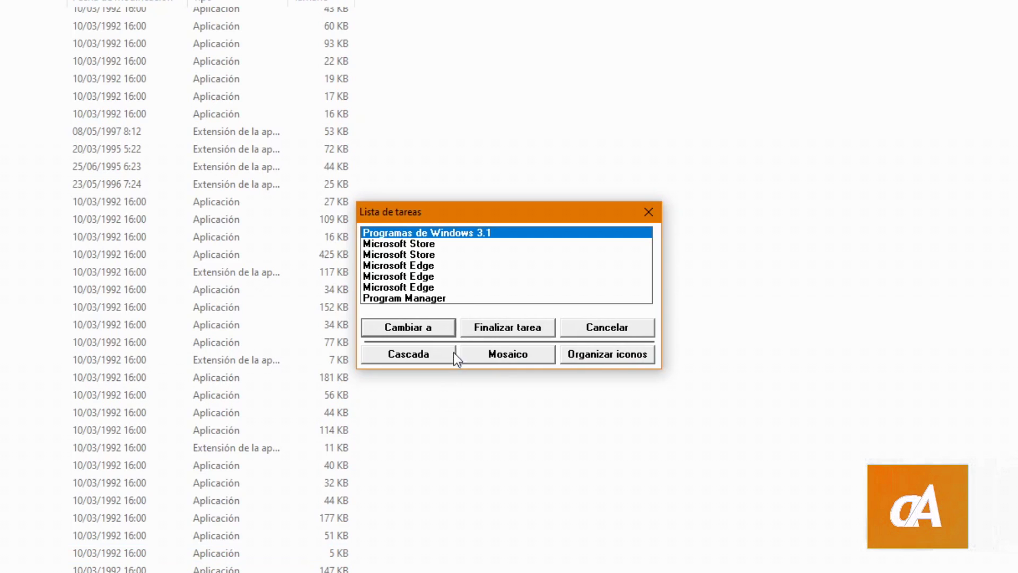
click(444, 279)
click(405, 287)
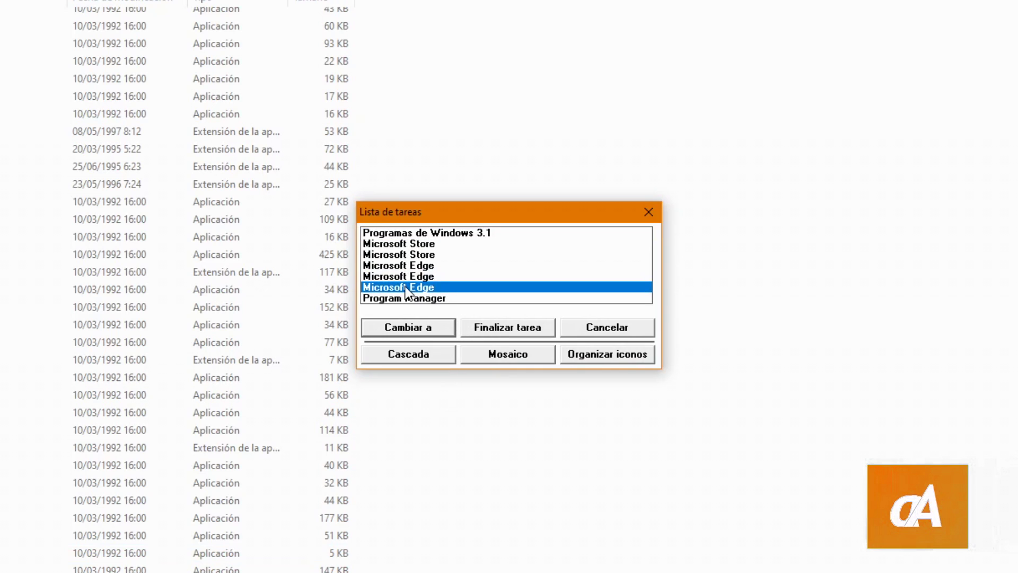
click(504, 330)
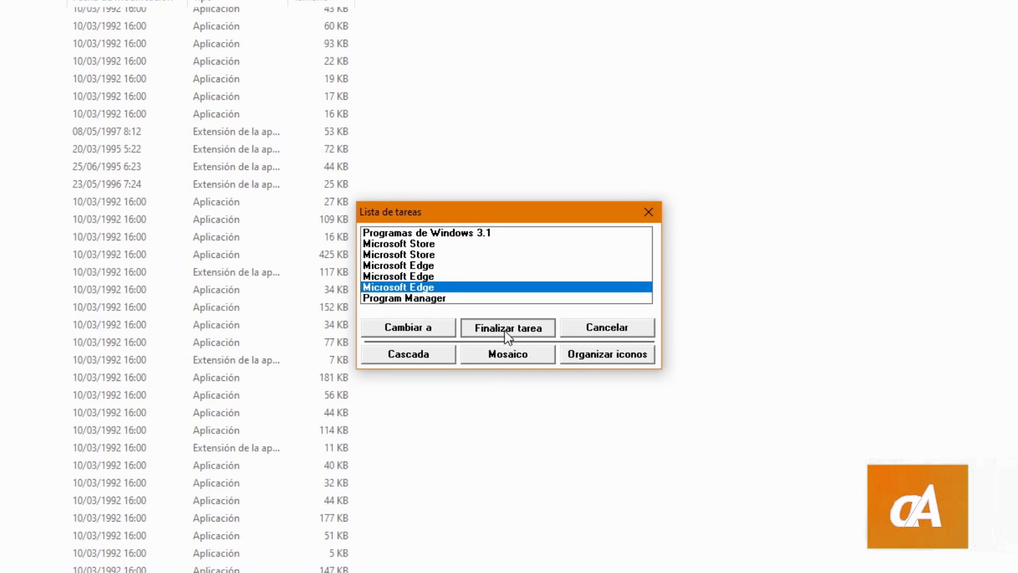
Reopen Lista de tareas, try selecting different tasks, and end the first Microsoft Store task
double_click(3, 553)
click(459, 265)
click(411, 243)
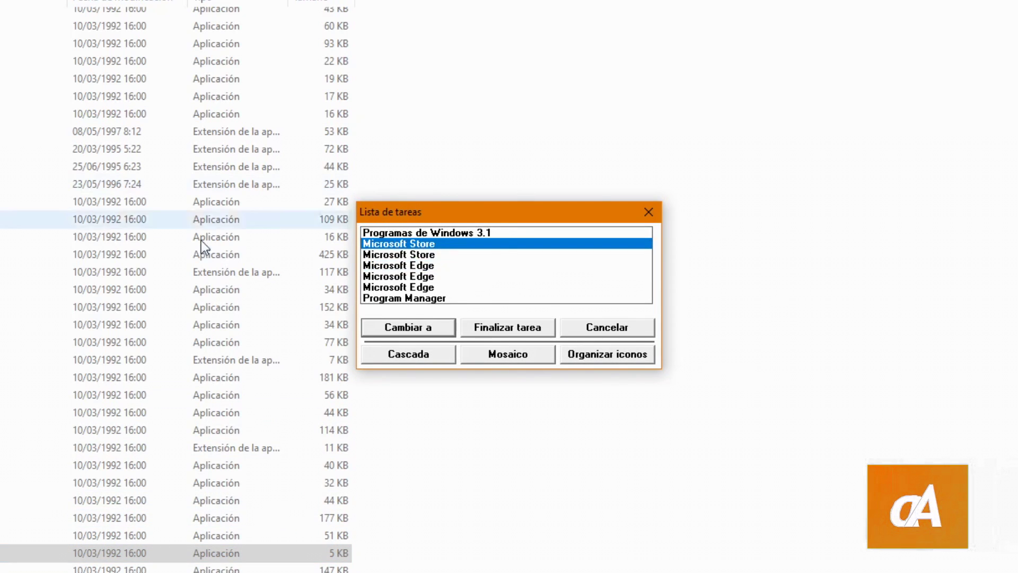
click(442, 301)
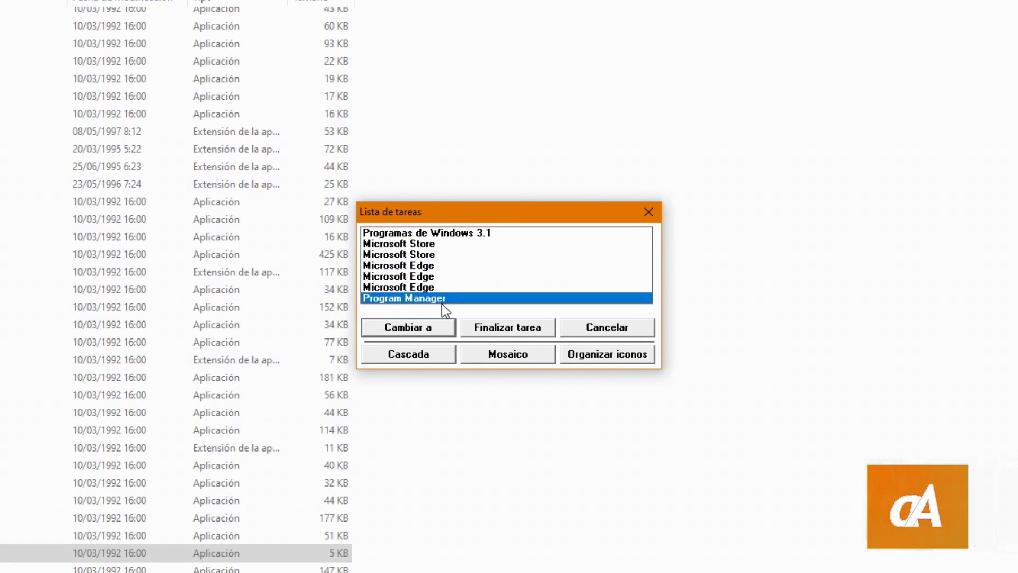
click(423, 245)
click(504, 331)
Reopen Lista de tareas twice more and try to end the first Microsoft Store task each time
key(Return)
click(437, 243)
click(483, 329)
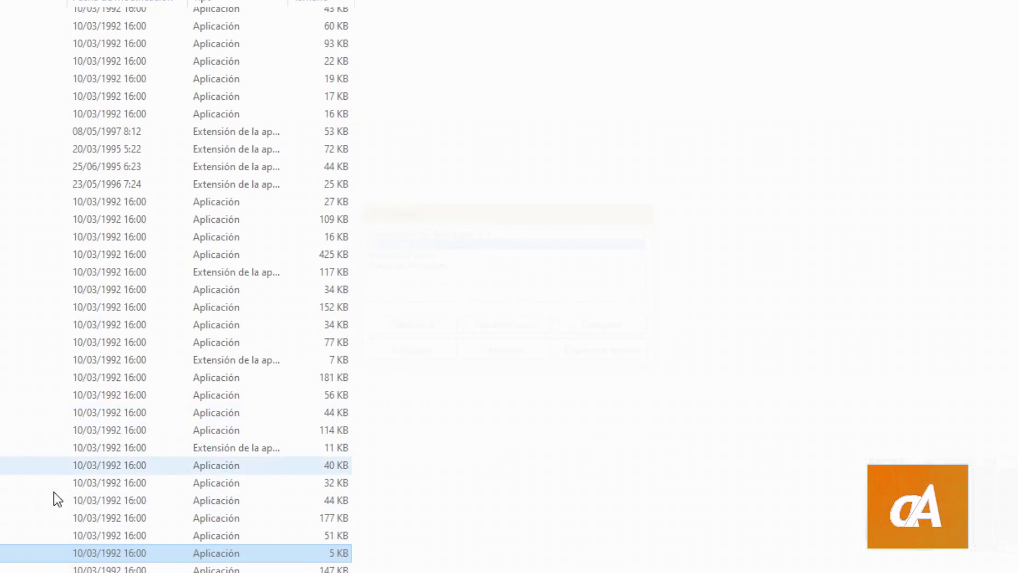
double_click(15, 553)
click(501, 247)
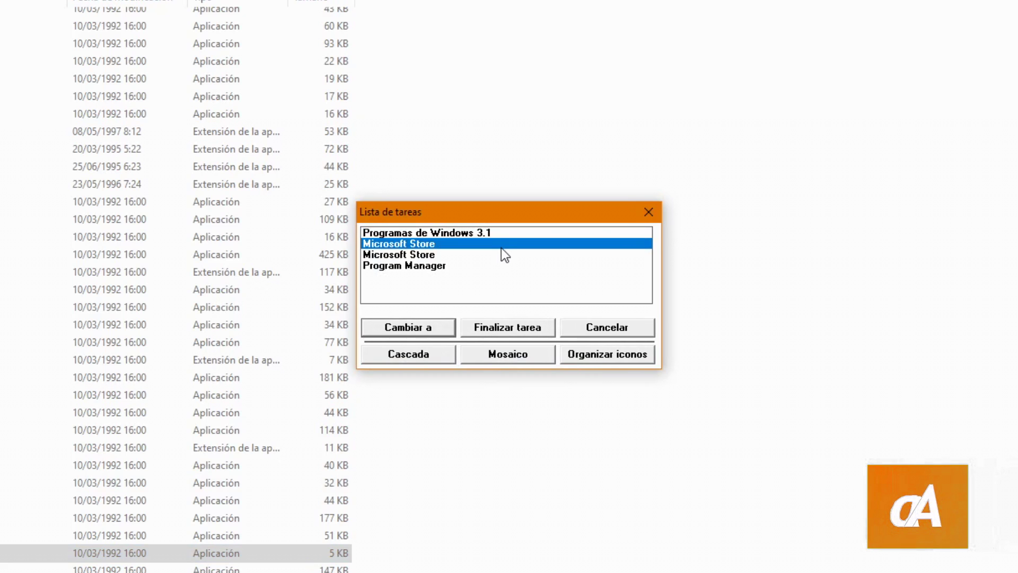
click(498, 332)
Reopen Lista de tareas, select the second Microsoft Store task and arrange the windows with Mosaico
double_click(32, 553)
click(460, 254)
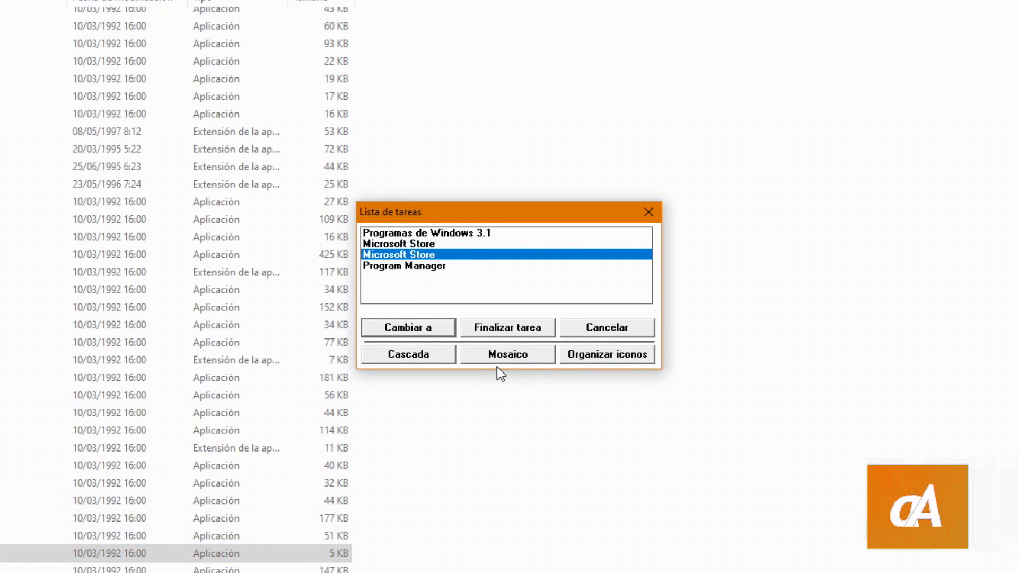
click(498, 360)
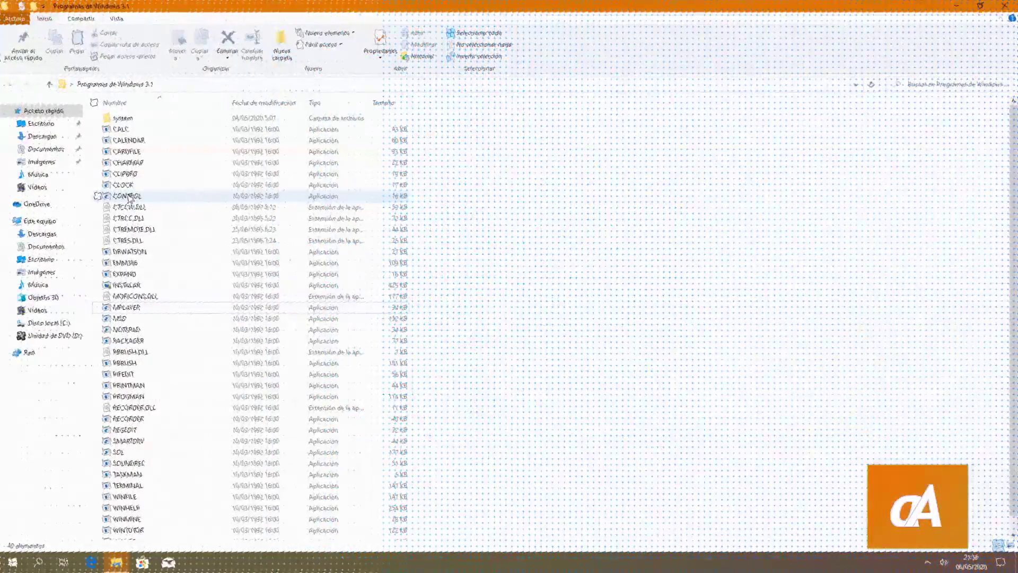
Open the Windows 3.1 CLOCK program and switch its display to Analógico and back to Digital
click(121, 186)
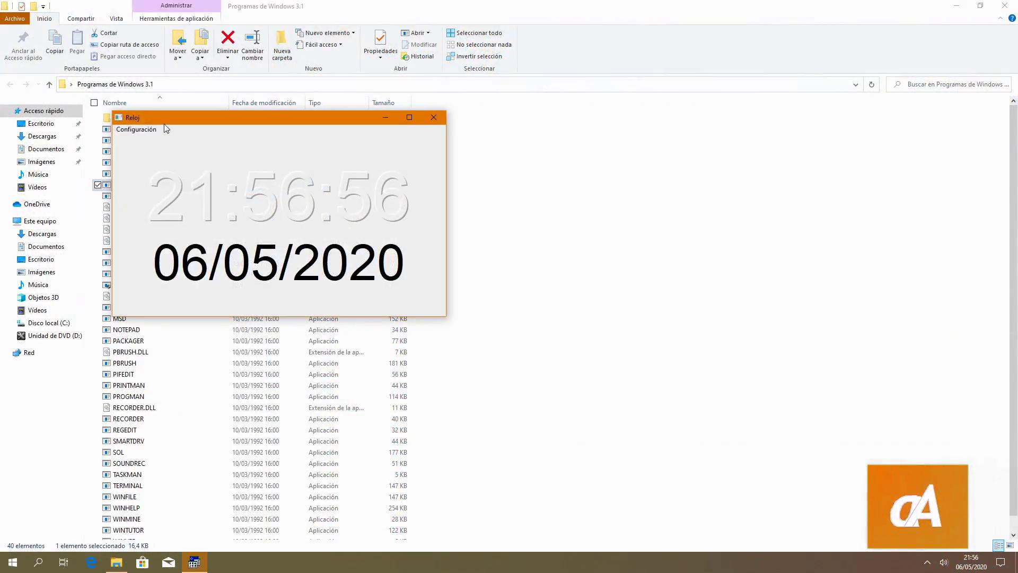
drag(164, 121, 325, 182)
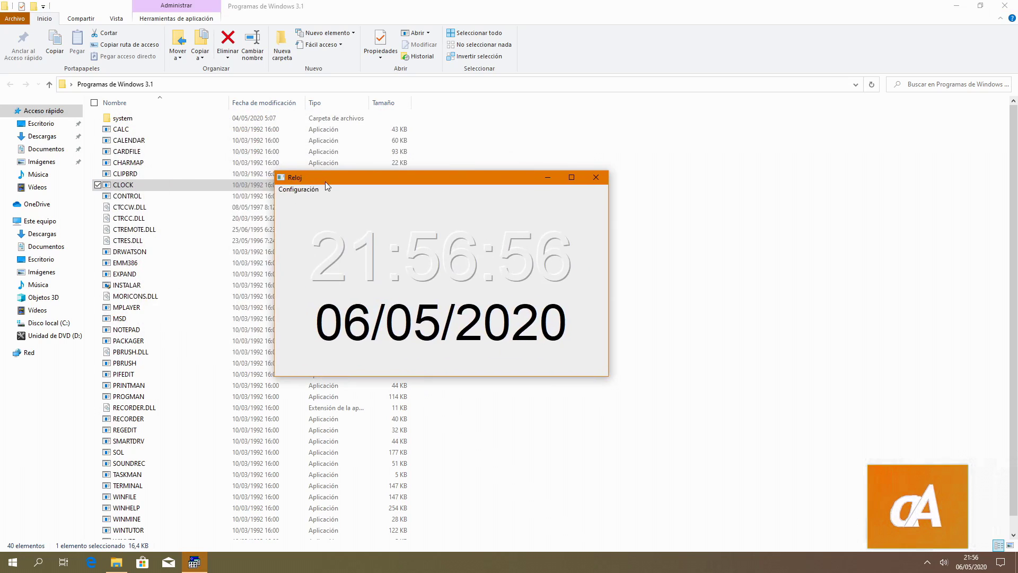
click(305, 202)
click(298, 190)
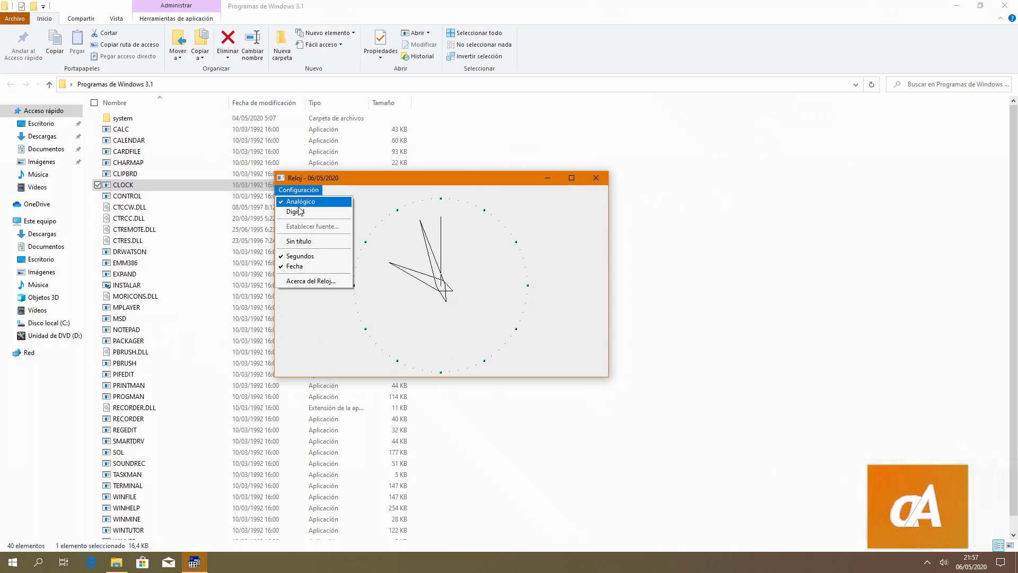
click(296, 211)
click(298, 190)
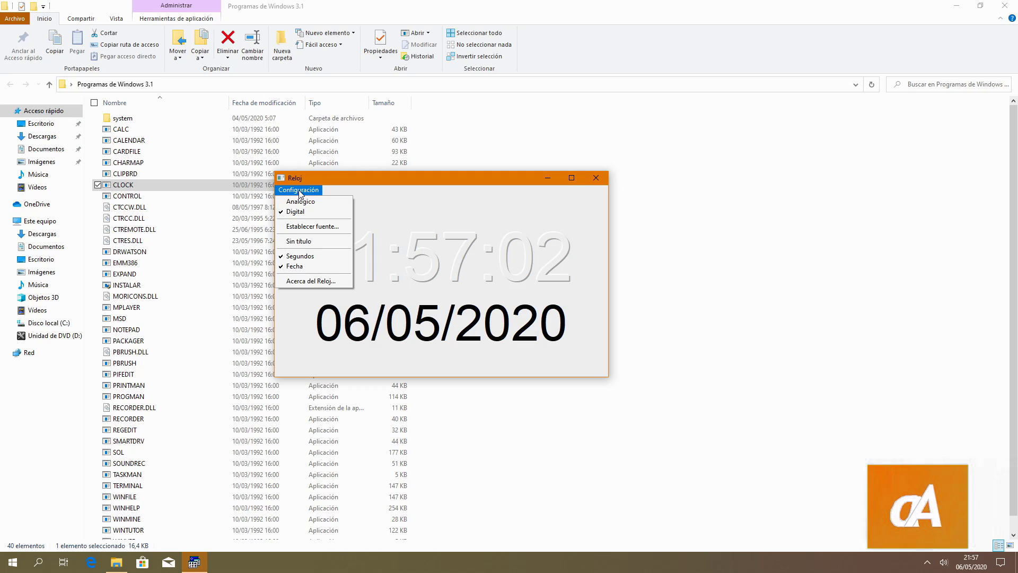
click(299, 191)
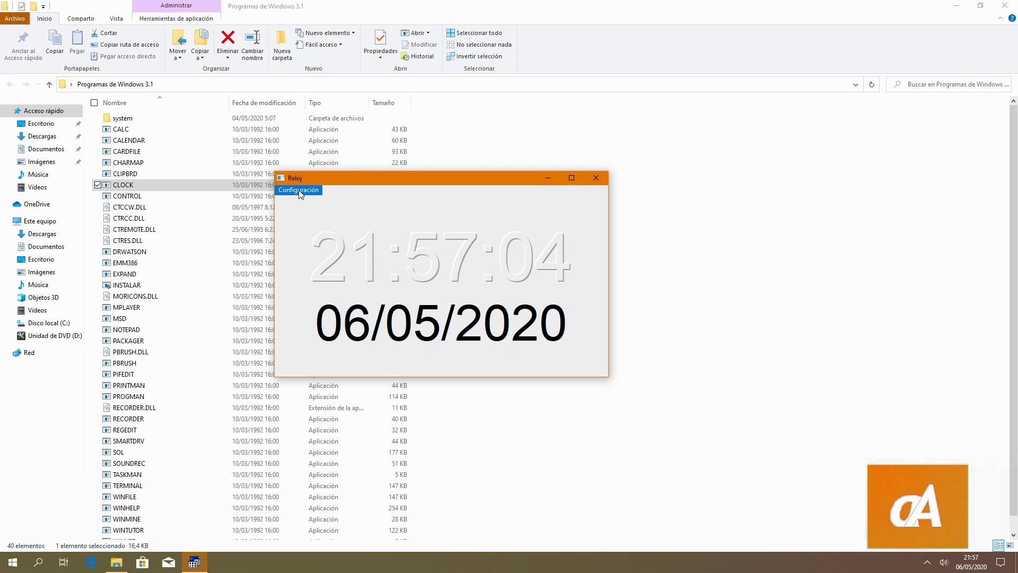
View the Acerca del Reloj information and close it
click(298, 191)
click(310, 281)
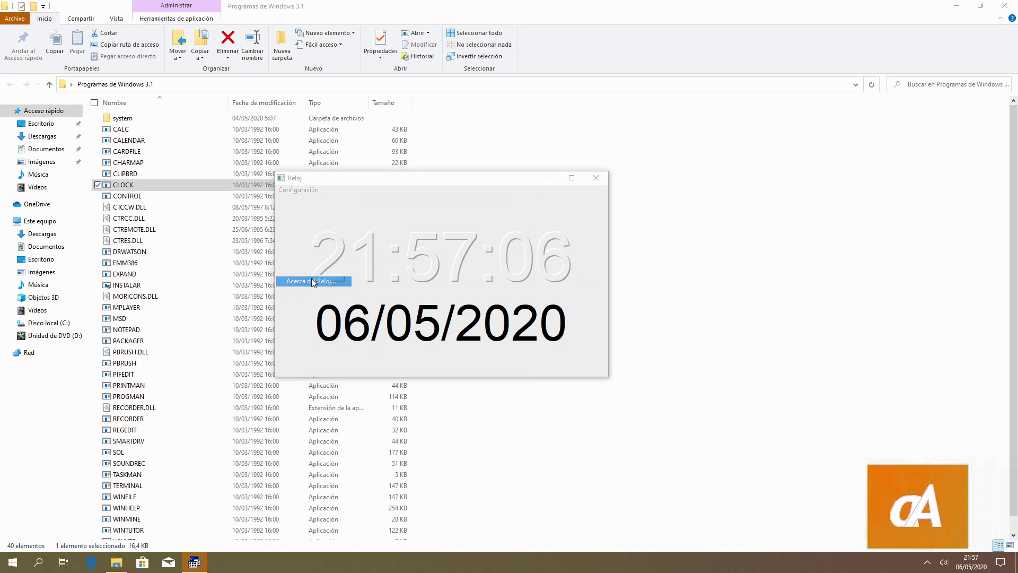
click(514, 427)
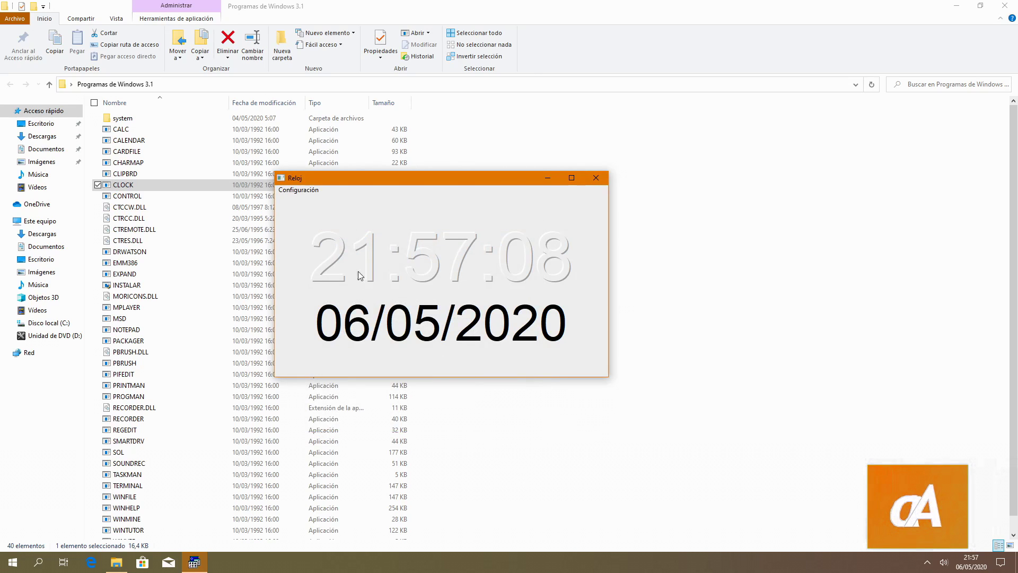
Hide and restore the clock's title bar, and switch the display to Analógico
double_click(341, 215)
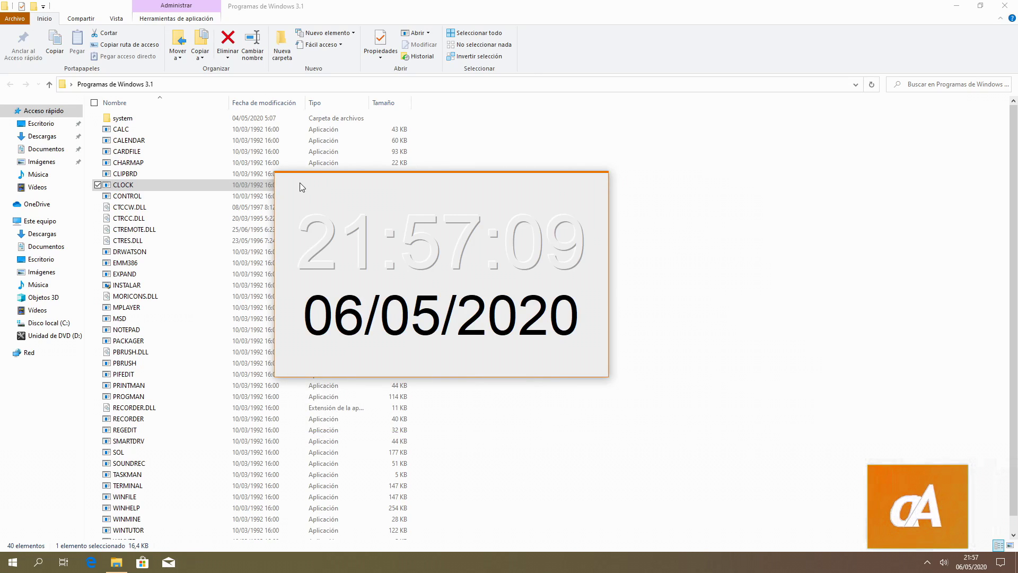
double_click(335, 175)
click(299, 109)
click(297, 120)
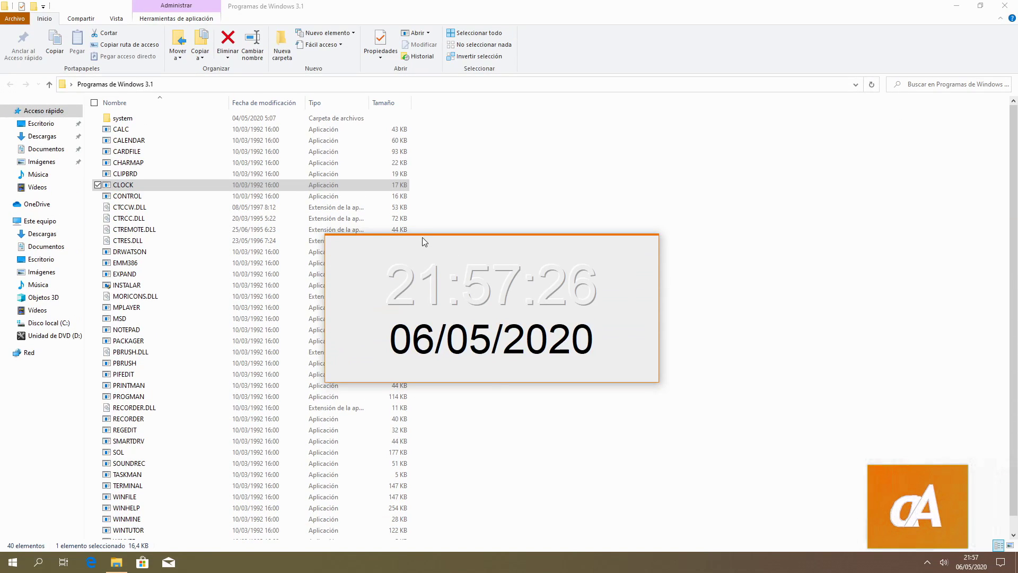
Shrink the untitled digital clock and place it in the desktop's lower-right corner with the folder window minimized
drag(422, 237, 1017, 302)
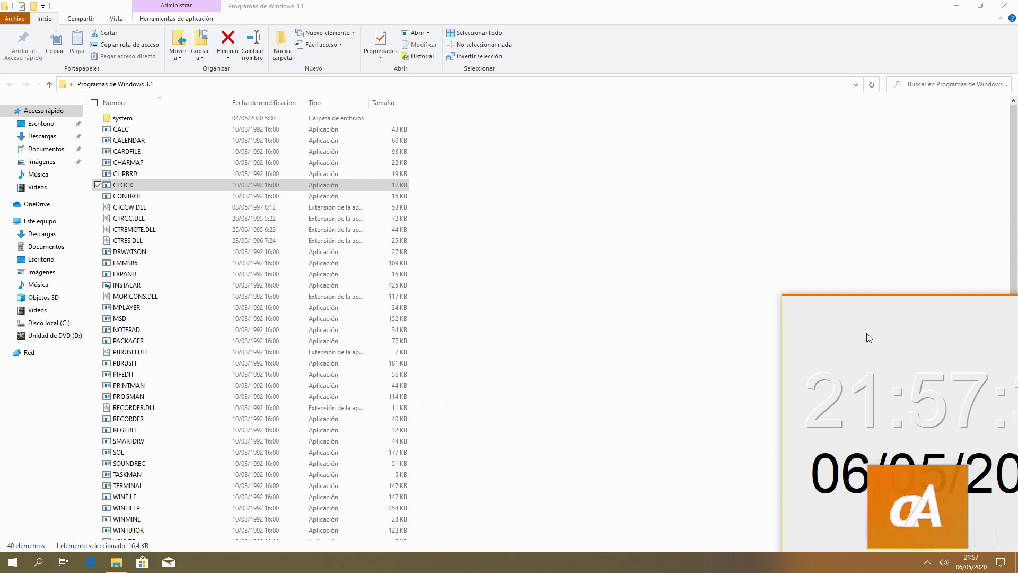
drag(869, 338, 695, 266)
drag(609, 213, 821, 445)
click(795, 385)
click(116, 563)
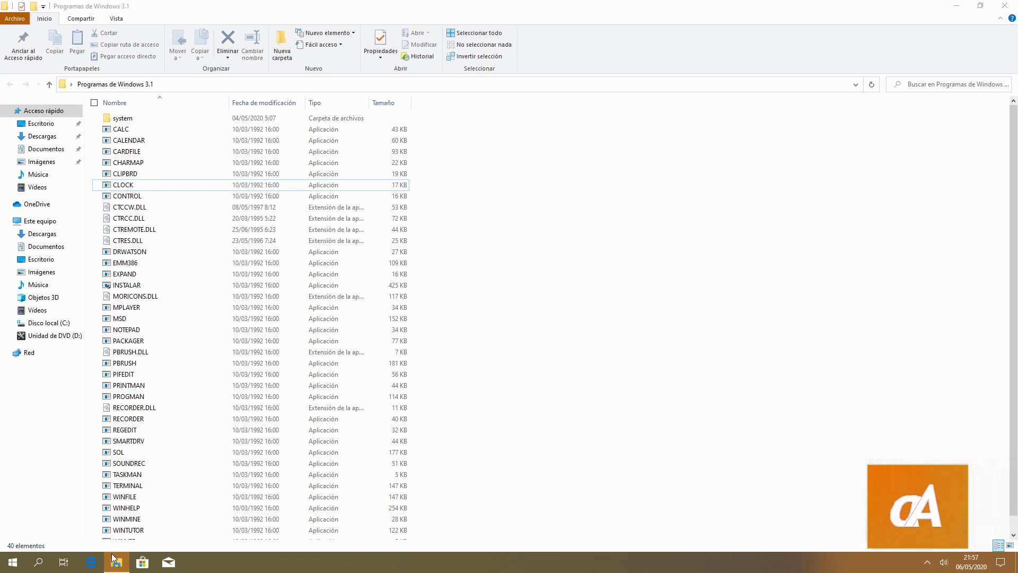
drag(964, 457, 927, 422)
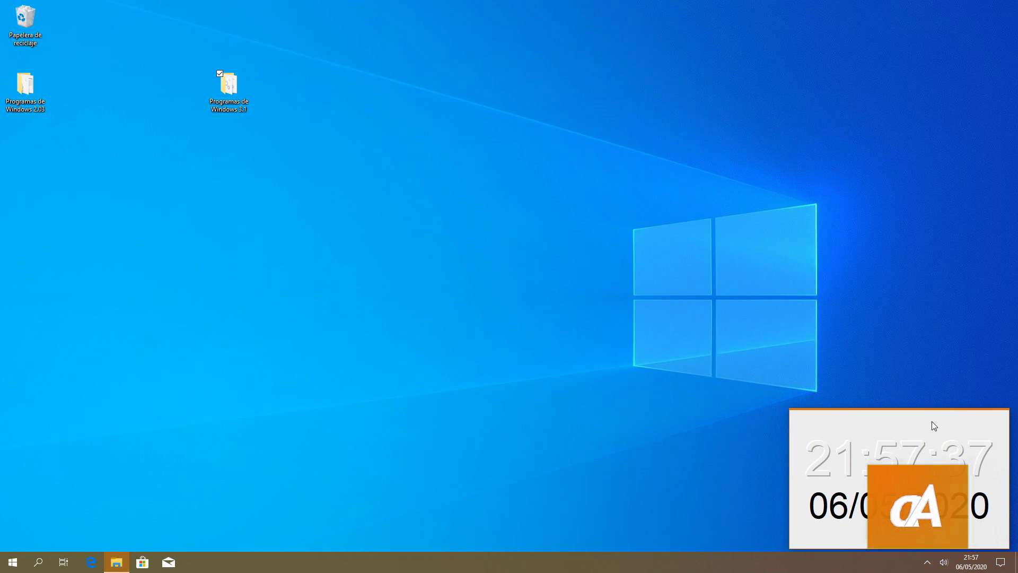
Restore the clock's title bar and close Reloj
double_click(907, 408)
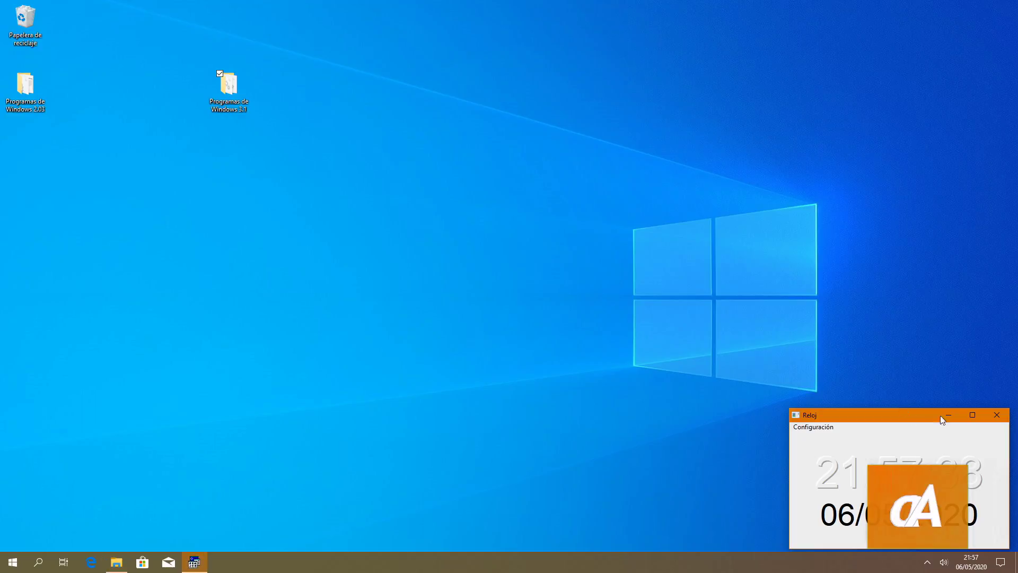
click(996, 415)
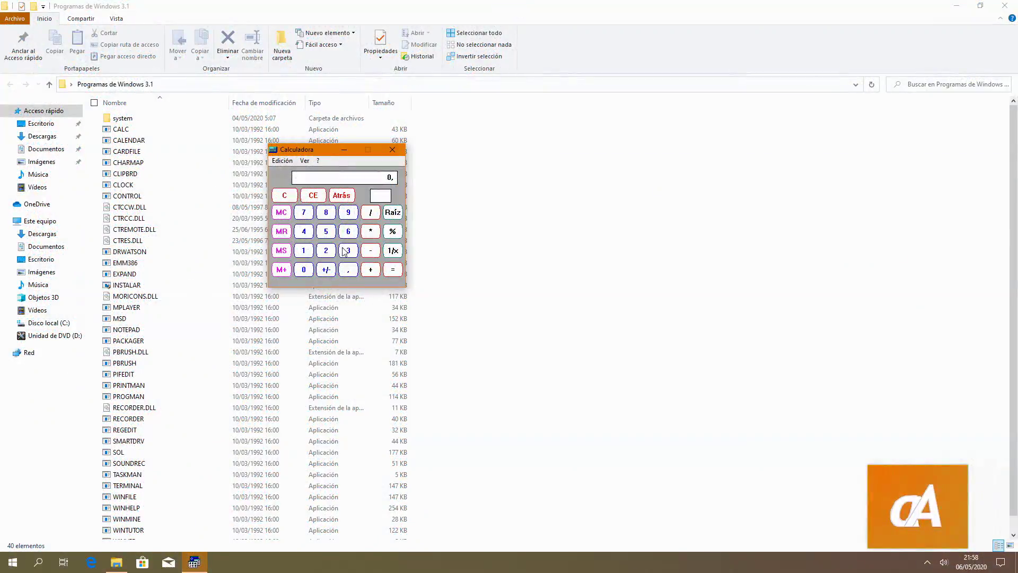
Try basic arithmetic in the Windows 3.1 Calculadora, including a division by zero, and clear the display
click(326, 250)
click(326, 231)
click(370, 231)
click(348, 250)
click(393, 269)
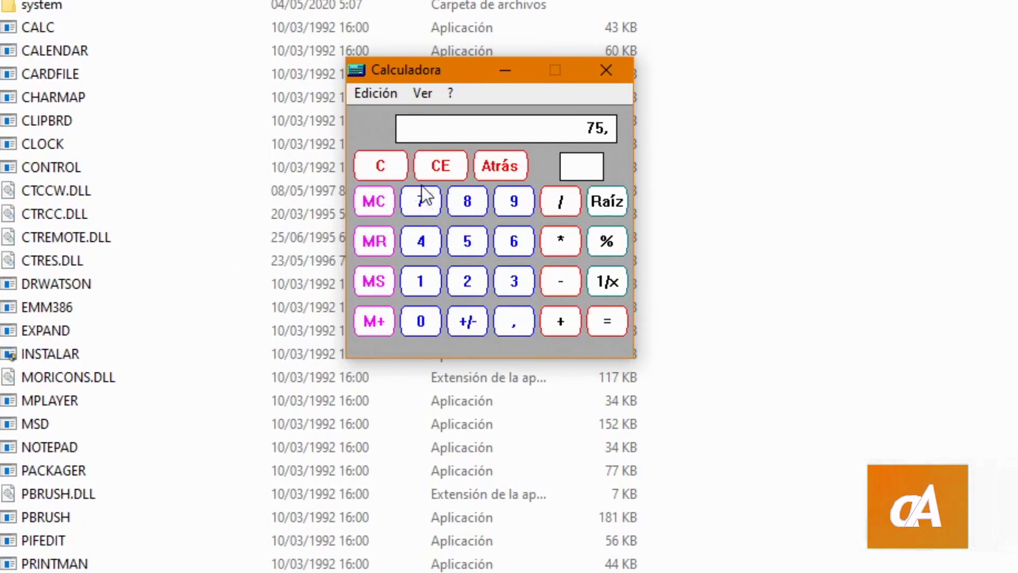
click(499, 173)
click(498, 172)
click(614, 322)
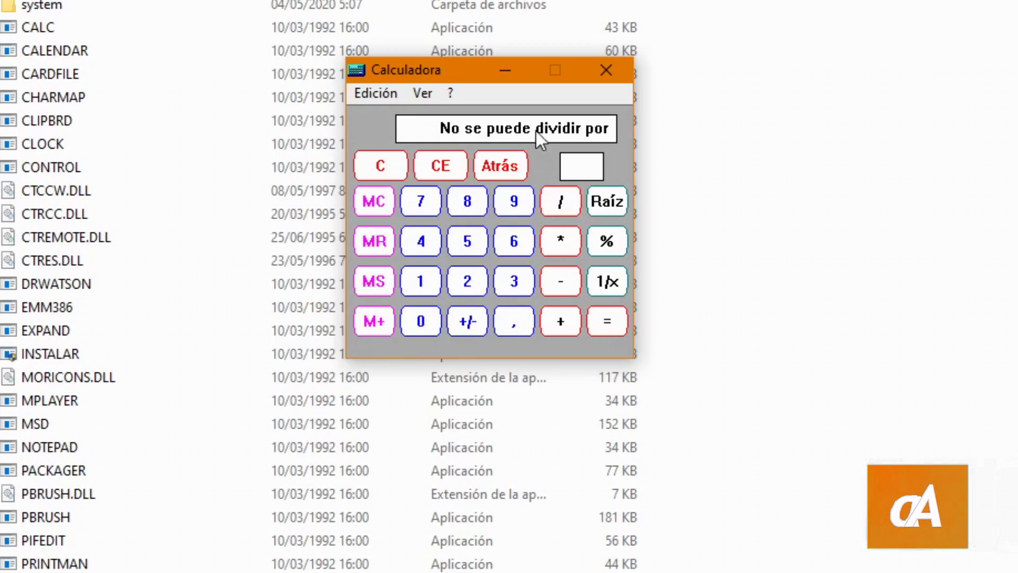
click(449, 171)
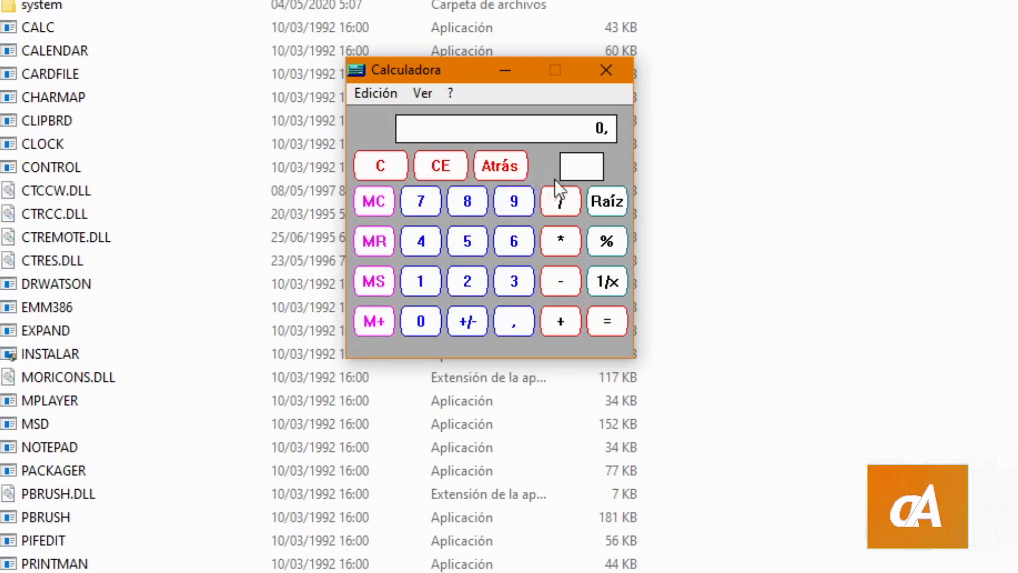
Switch Calculadora to its scientific view, reposition its window, try the parenthesis functions and choose the Hex number base
click(423, 94)
click(428, 118)
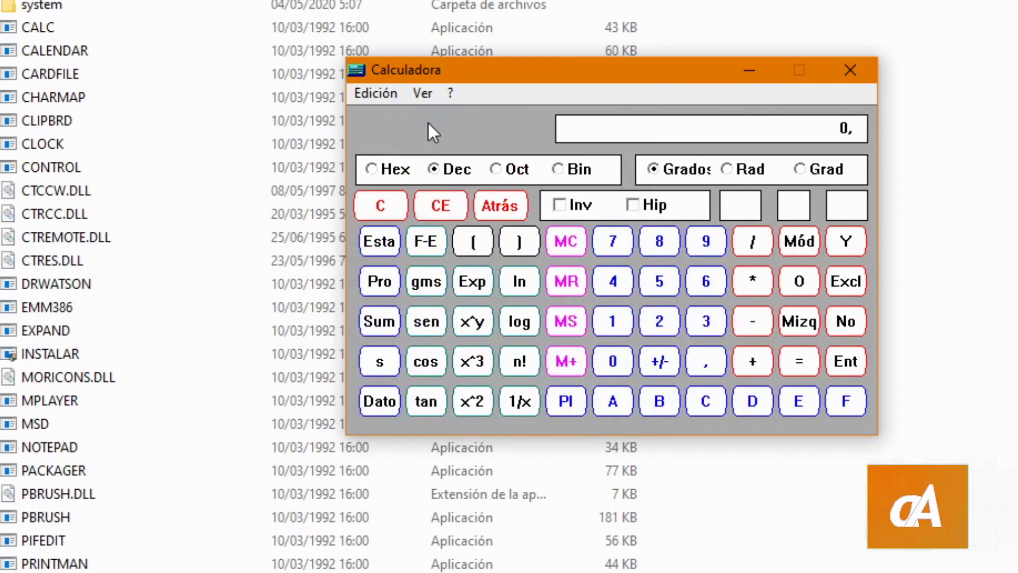
drag(417, 67, 347, 130)
click(412, 305)
click(445, 307)
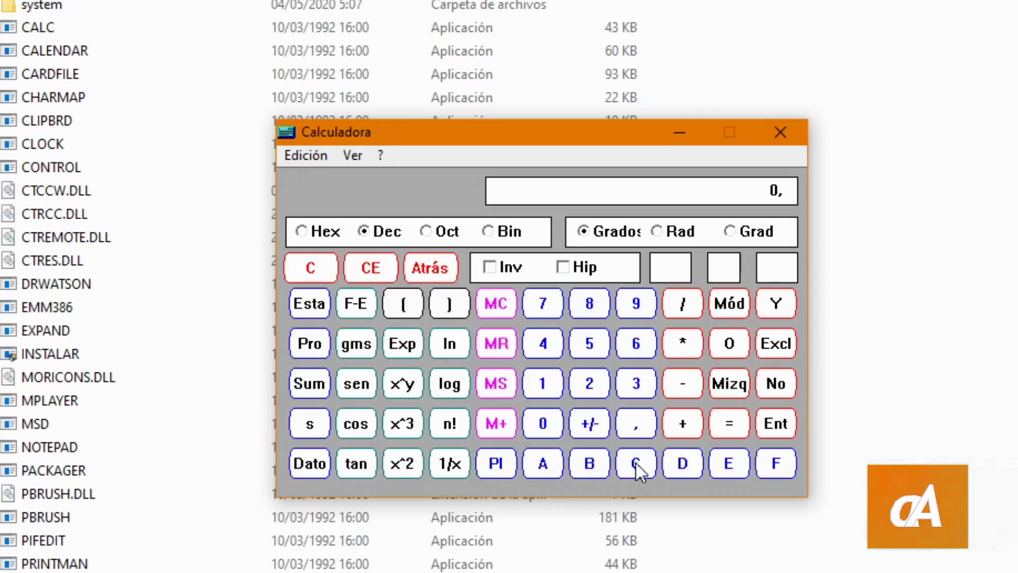
click(319, 232)
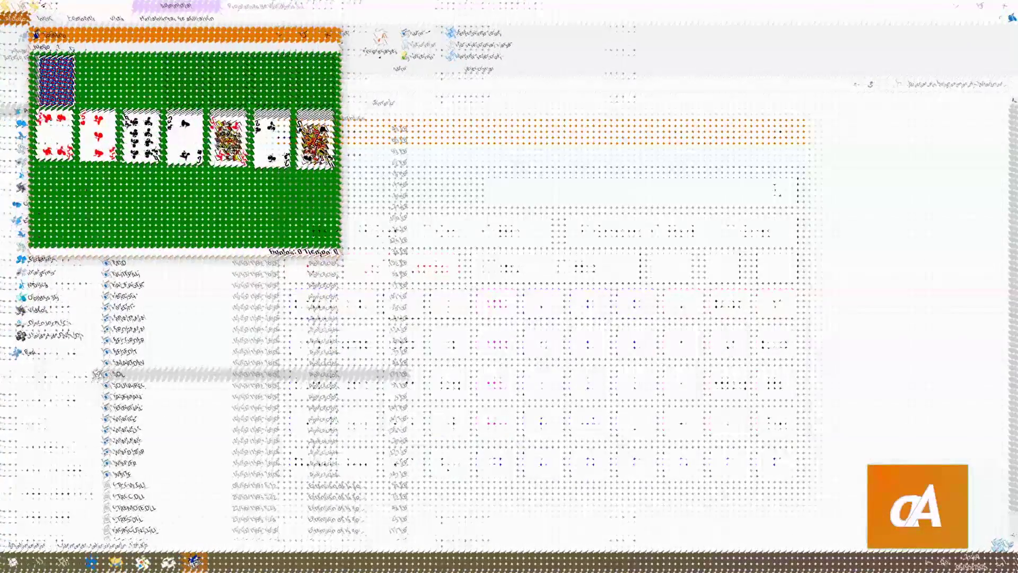
In Solitario, move the 2 of spades onto the 3 of hearts and send the ace of hearts to a foundation
click(219, 164)
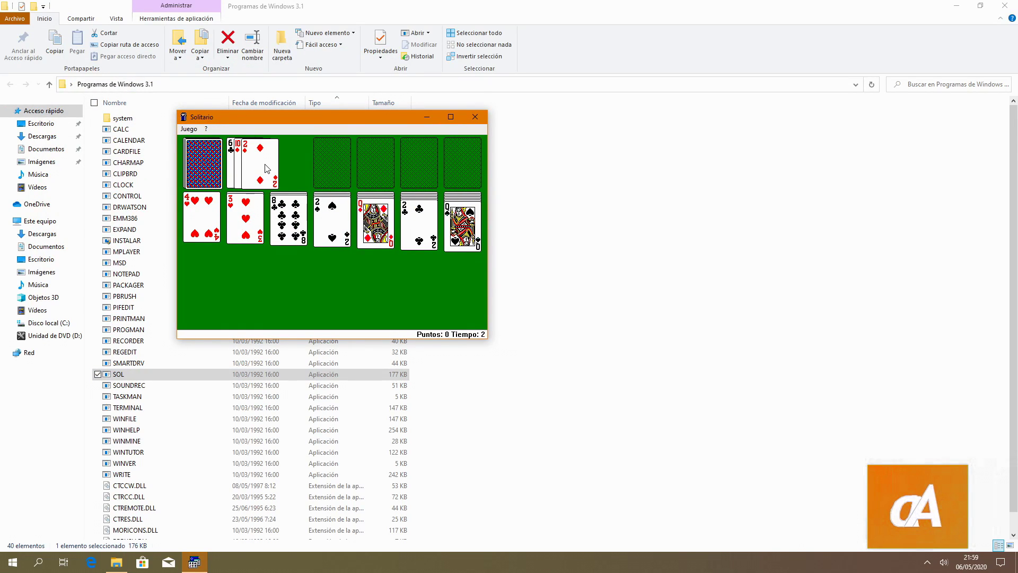
drag(332, 237, 246, 244)
click(330, 229)
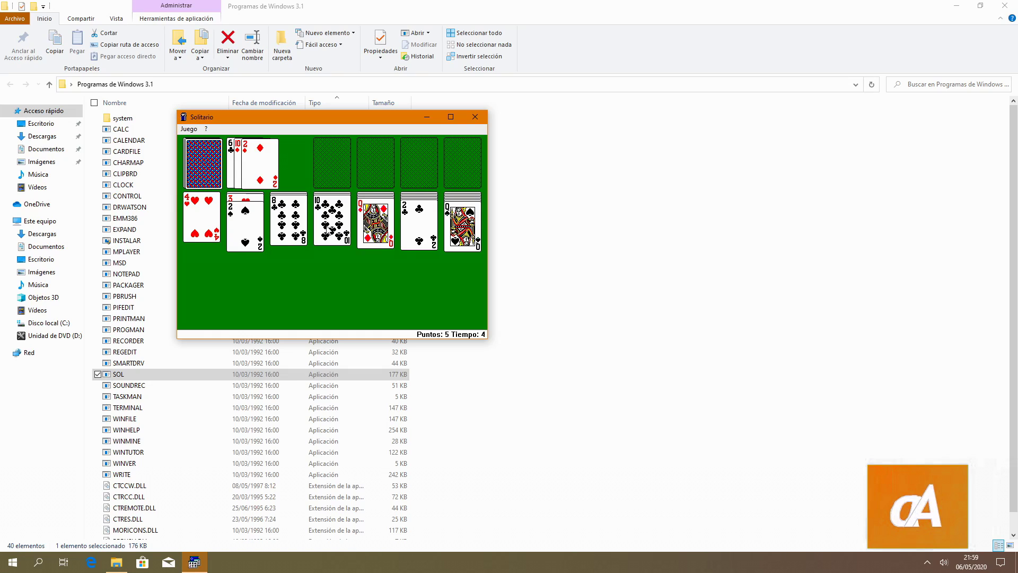
click(200, 164)
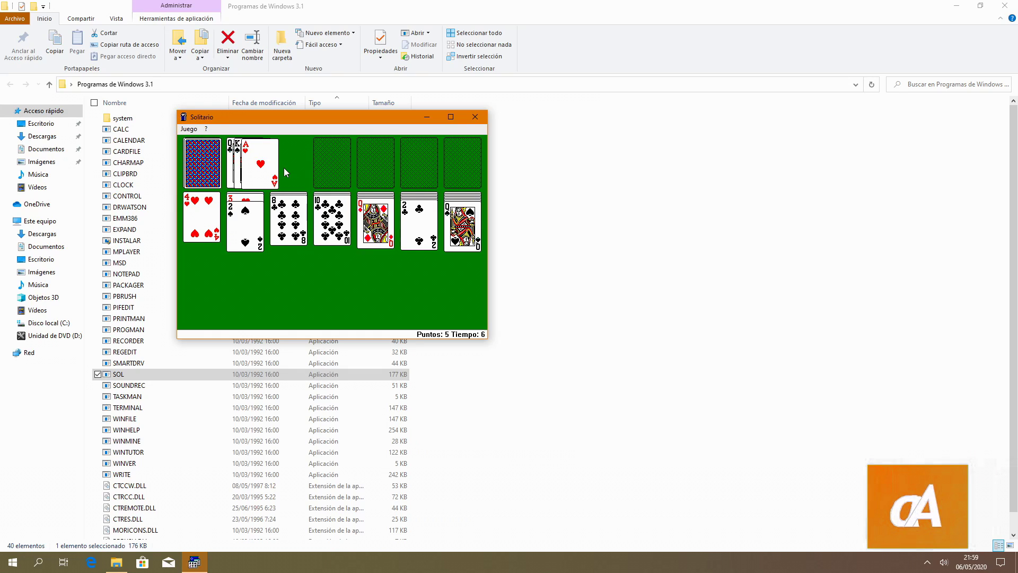
double_click(265, 171)
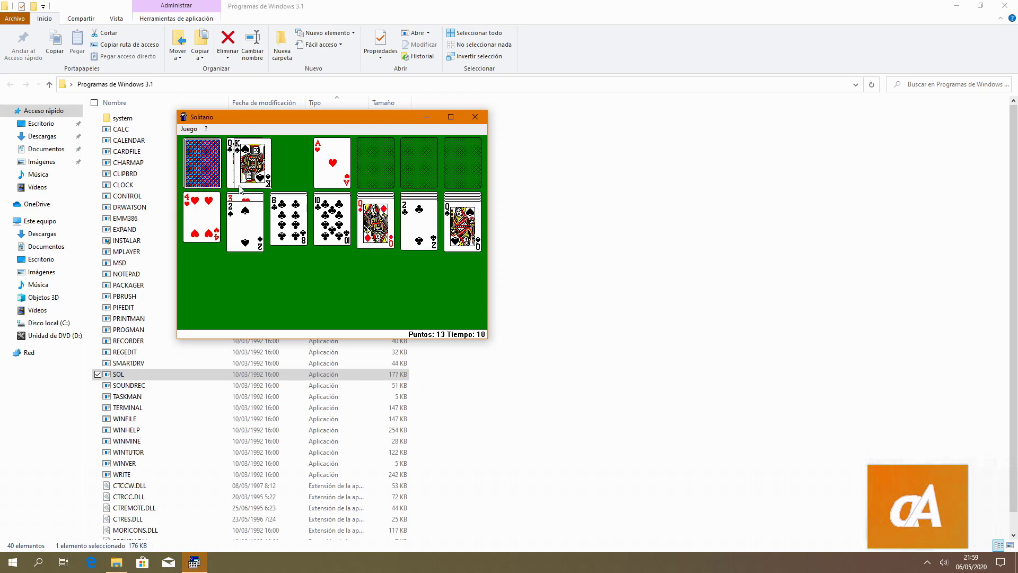
Deal more Solitario cards, placing the 7 of diamonds on the 8 of clubs and the black jack on the queen of diamonds
click(206, 177)
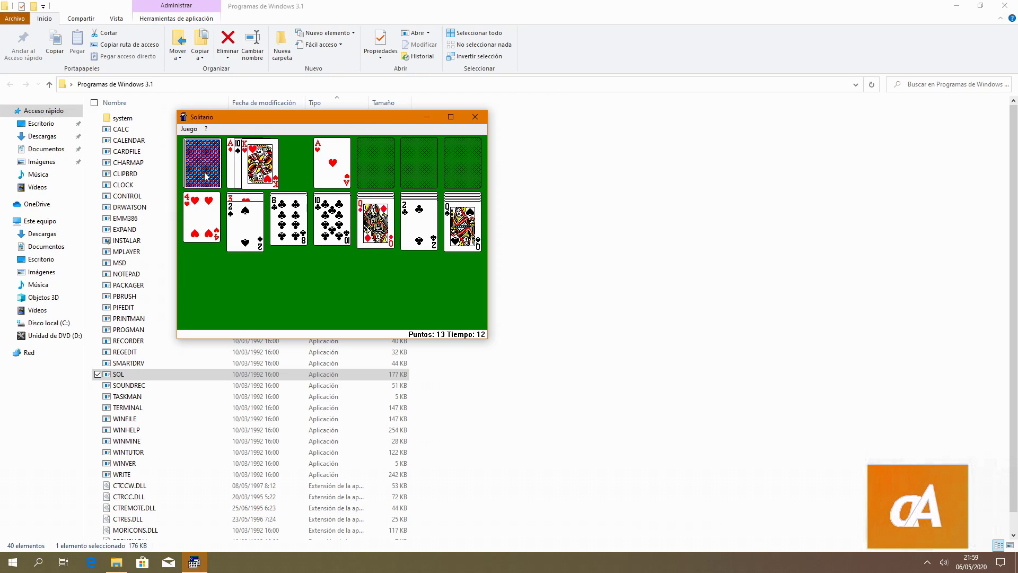
click(206, 177)
drag(251, 178, 269, 229)
drag(266, 172, 390, 240)
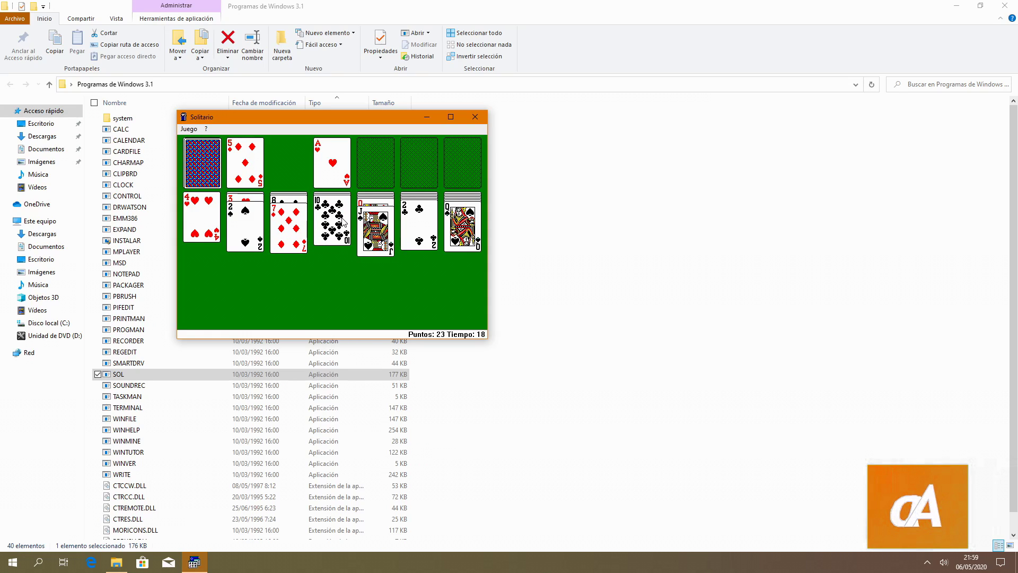
click(212, 156)
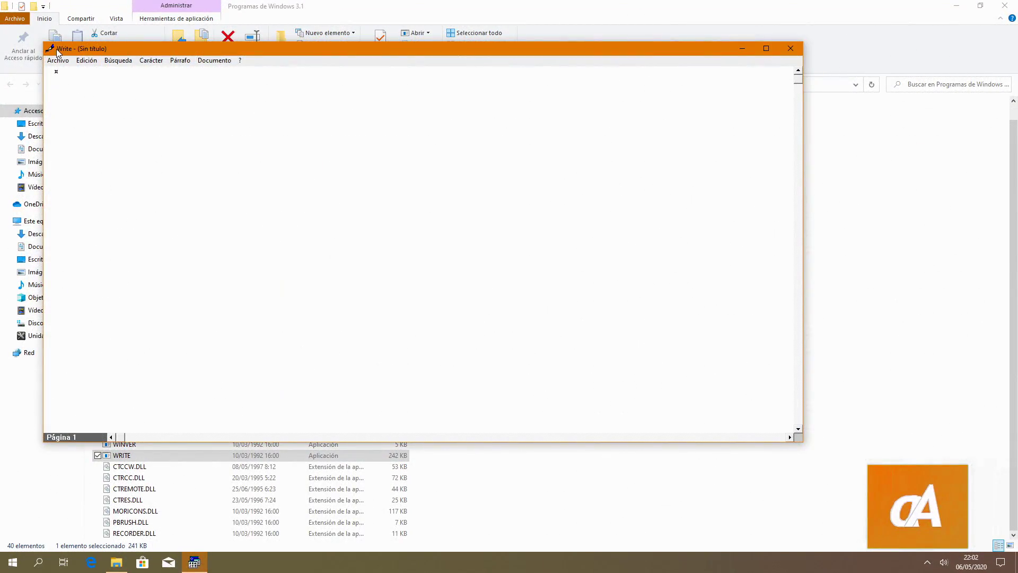
Reposition the untitled Write window, view the Acerca de Write information and close it
drag(58, 51, 91, 63)
click(89, 74)
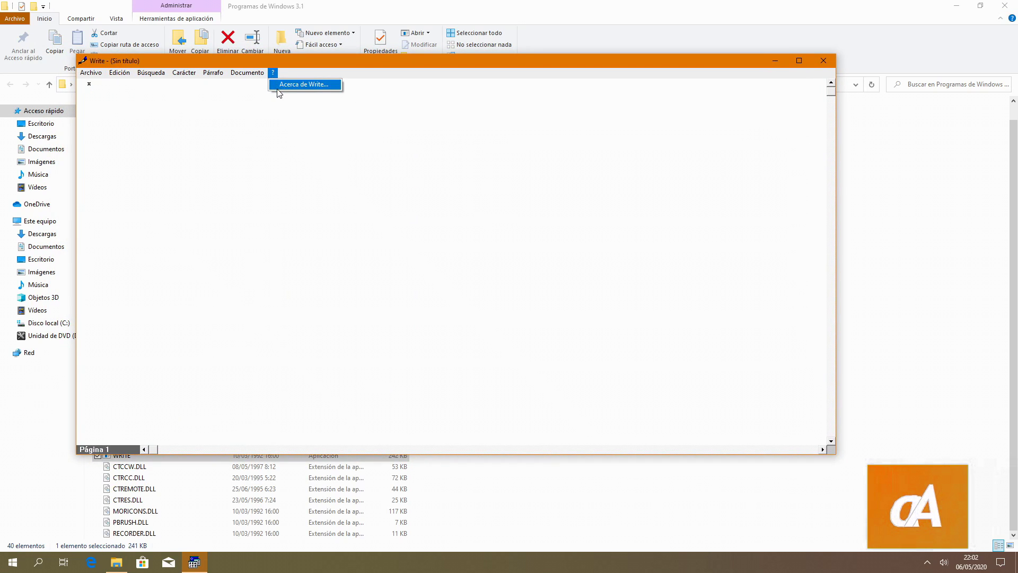
click(278, 85)
click(317, 305)
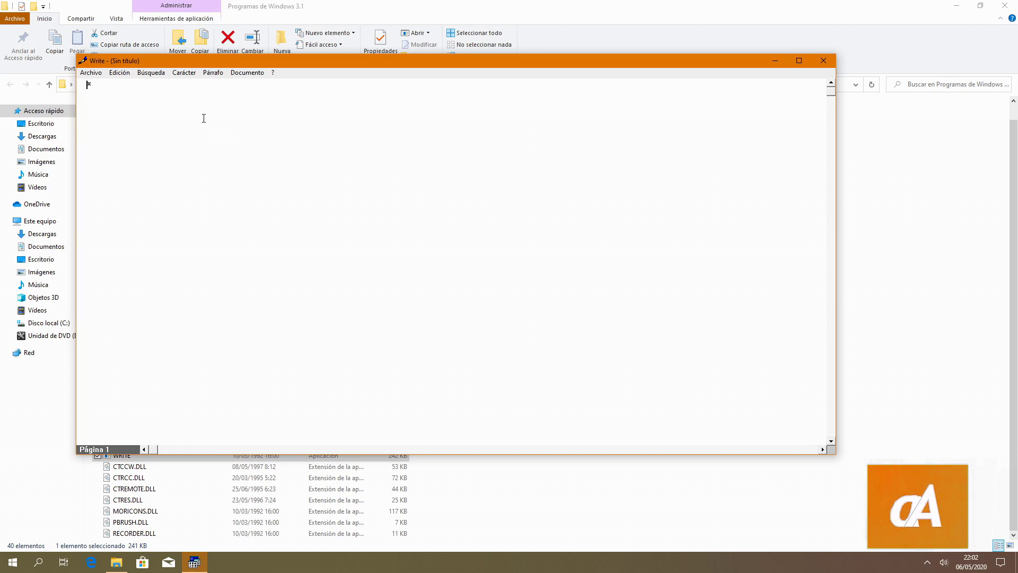
Enter the text "Programas de Windows 3.1 en Windows 10" in the untitled Write document
click(95, 75)
text(Windows)
text( 3.1 en Windows )
text(Programas de)
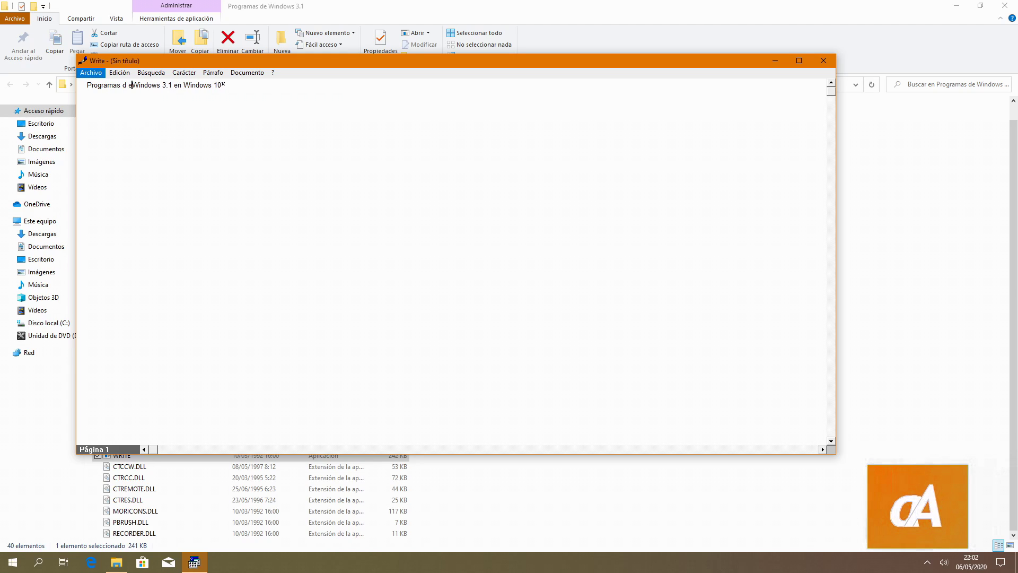
key(BackSpace)
key(BackSpace)
text(e)
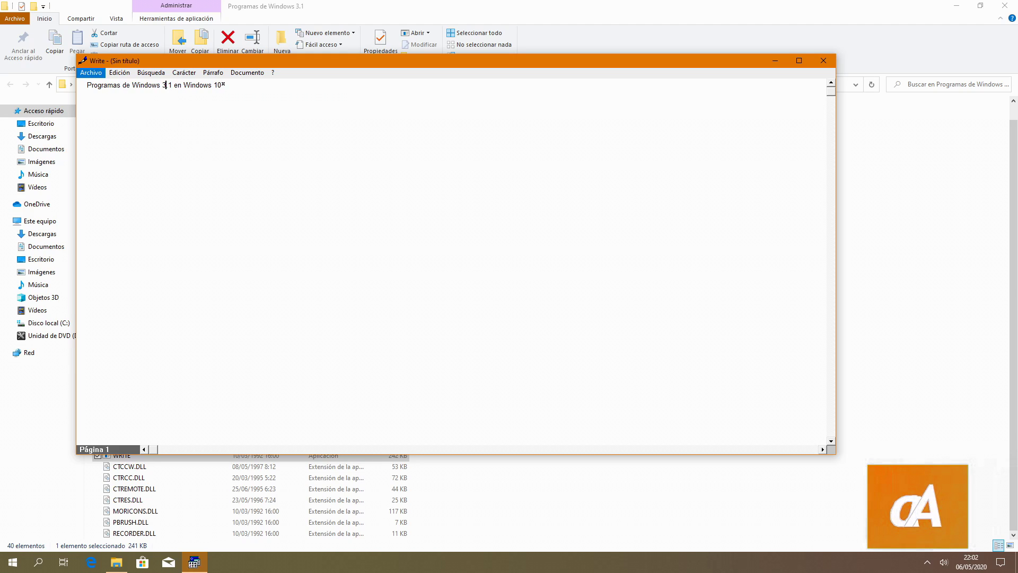